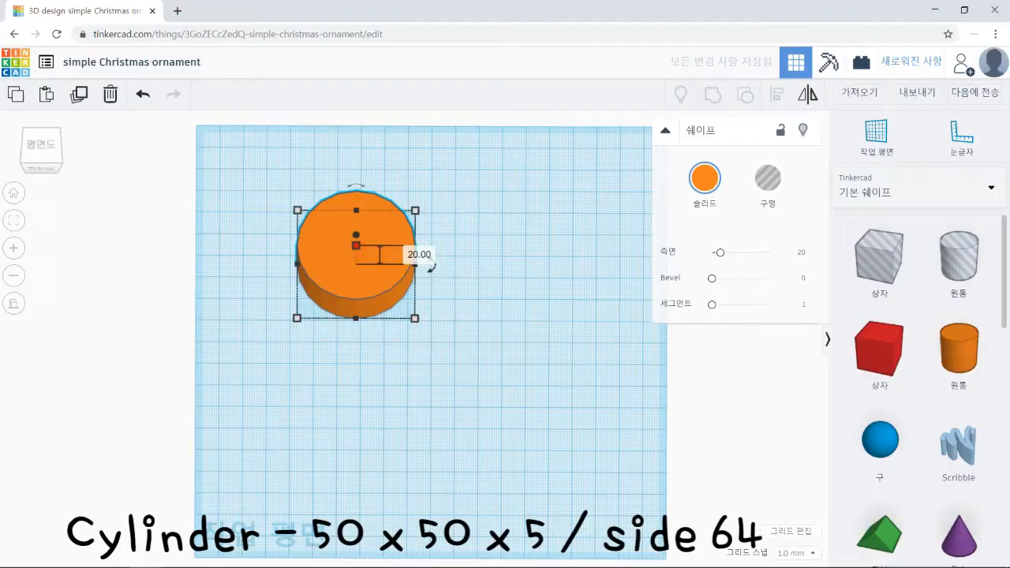
Set the orange cylinder's height to 5 mm and its number of sides to 64
{"action": "left_click", "coordinate": [411, 254]}
{"action": "key", "text": "Return"}
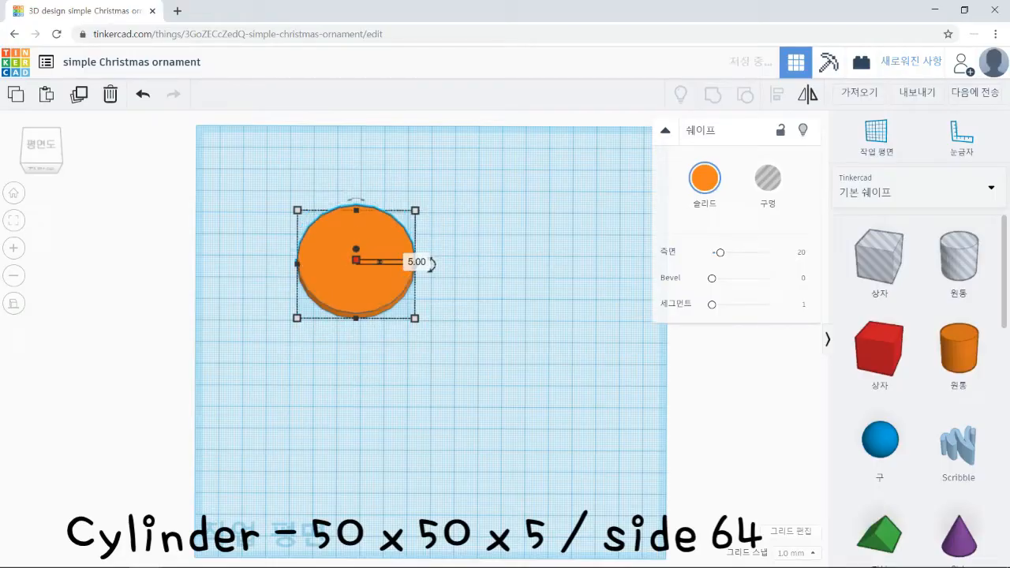
{"action": "left_click_drag", "start_coordinate": [720, 252], "coordinate": [768, 252]}
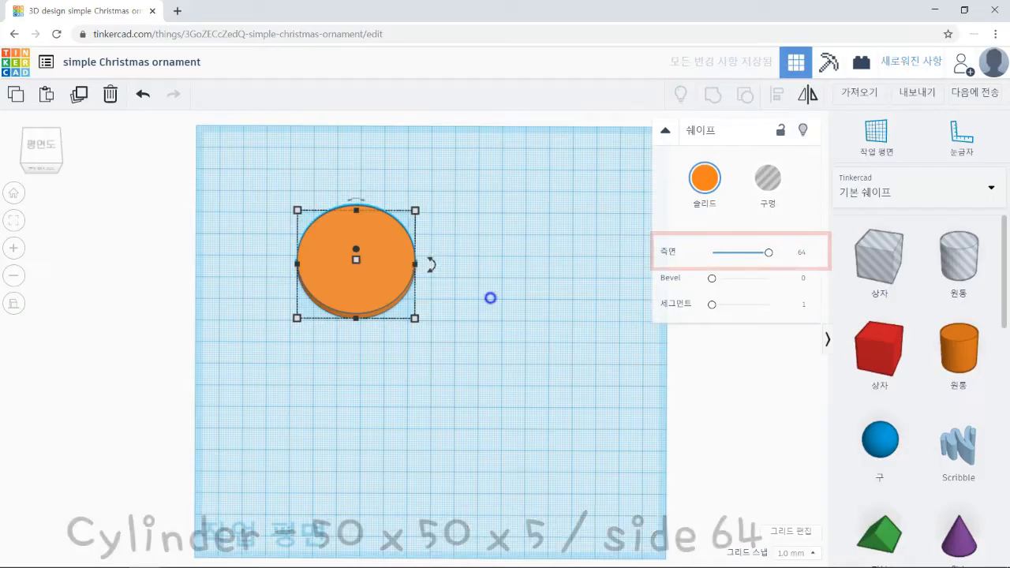
Duplicate the orange disc, placing the copy beside the original, and turn the copy into a hole
{"action": "right_click_drag", "start_coordinate": [489, 297], "coordinate": [488, 306]}
{"action": "left_click_drag", "start_coordinate": [375, 294], "coordinate": [419, 288]}
{"action": "key", "text": "ctrl+c"}
{"action": "key", "text": "ctrl+v"}
{"action": "key", "text": "h"}
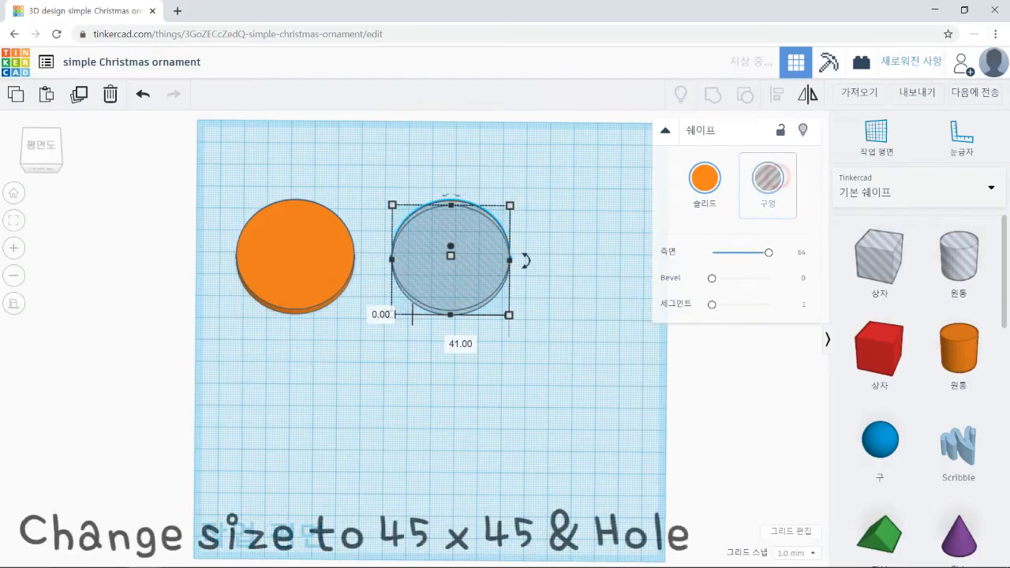
Resize the hole disc to 45 x 45 mm
{"action": "mouse_move", "coordinate": [509, 315]}
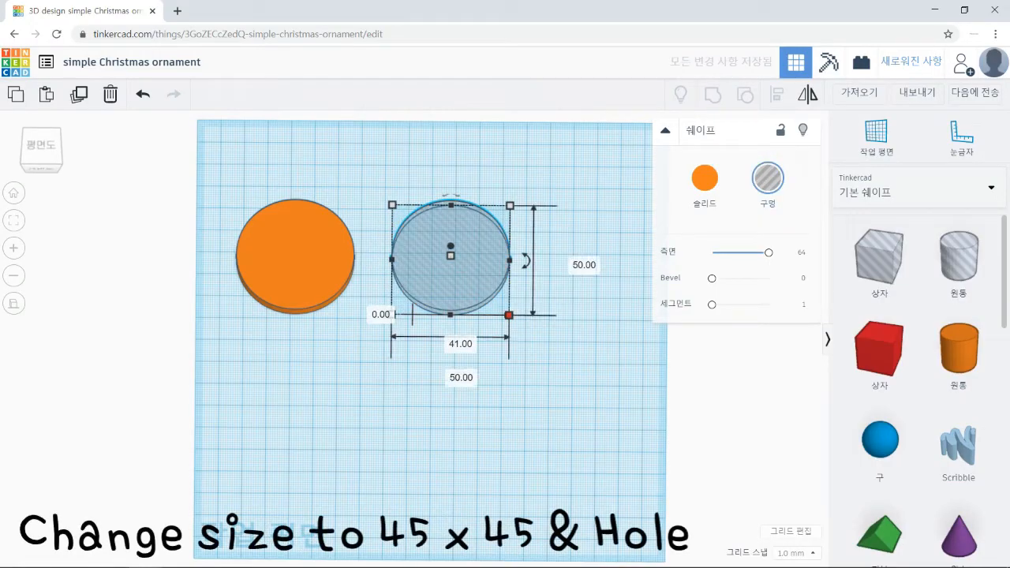
{"action": "left_click", "coordinate": [449, 373]}
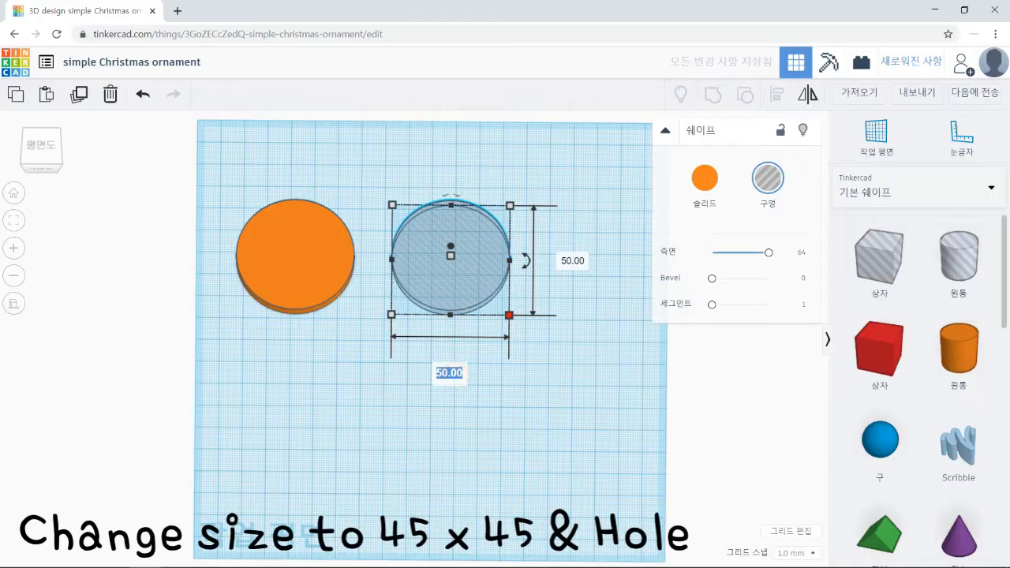
{"action": "type", "text": "45"}
{"action": "key", "text": "Tab"}
{"action": "type", "text": "45"}
{"action": "key", "text": "Return"}
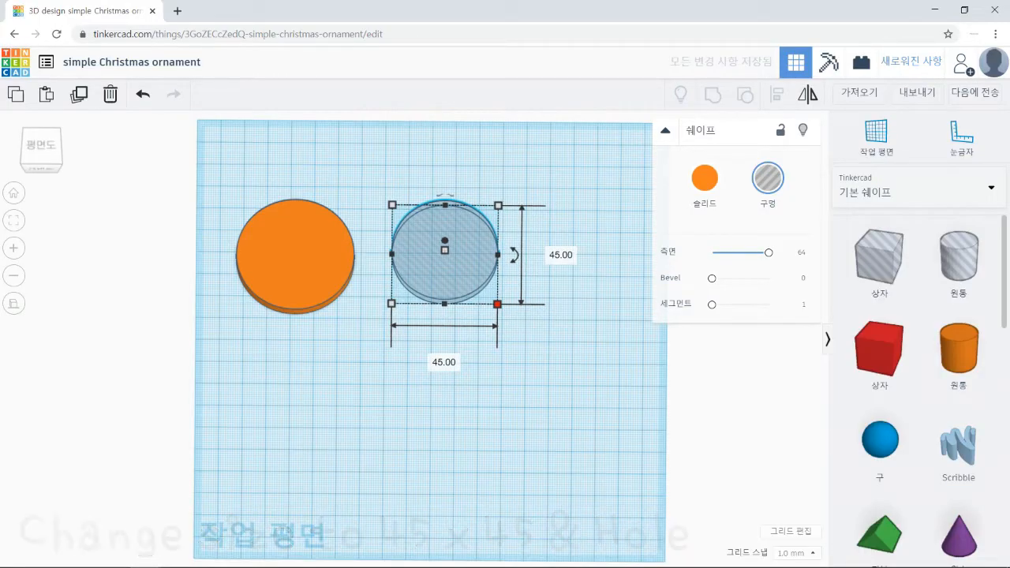
Move the solid and hole discs together toward the workplane's back edge, and place a copy of the pair directly in front of them
{"action": "left_click_drag", "start_coordinate": [298, 335], "coordinate": [448, 238]}
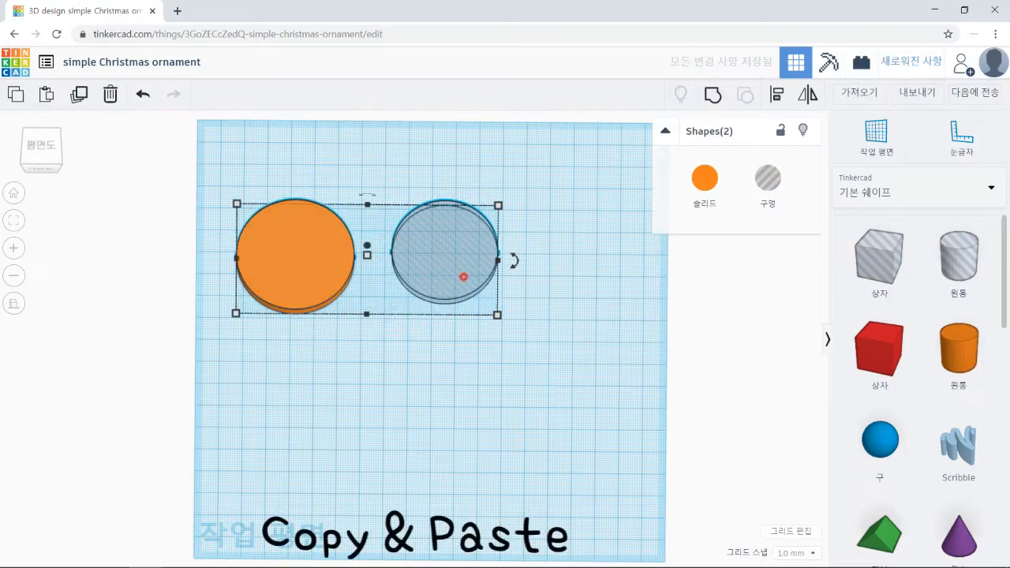
{"action": "left_click_drag", "start_coordinate": [464, 276], "coordinate": [475, 227]}
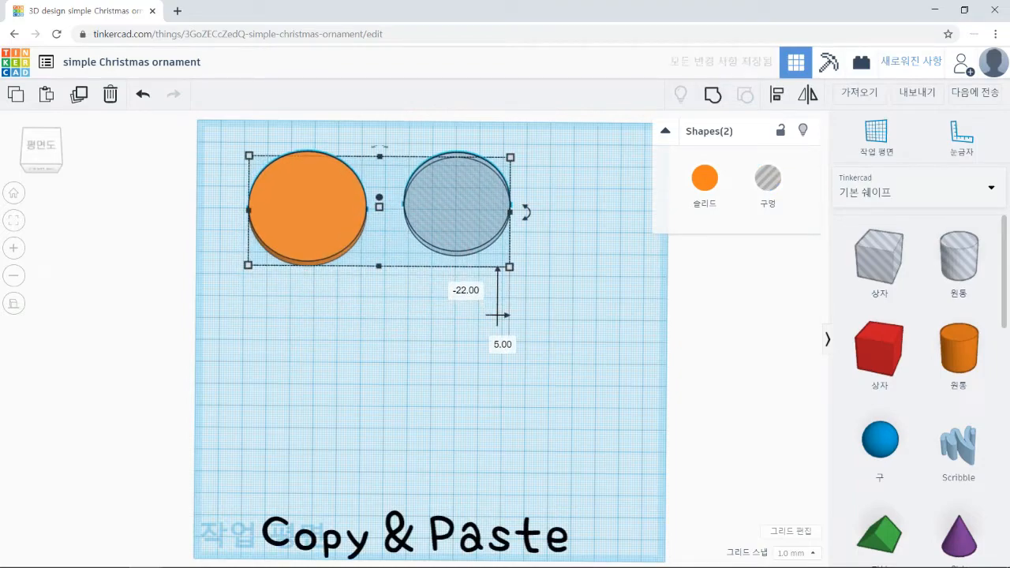
{"action": "key", "text": "ctrl+c"}
{"action": "key", "text": "ctrl+v"}
{"action": "left_click_drag", "start_coordinate": [593, 231], "coordinate": [461, 366]}
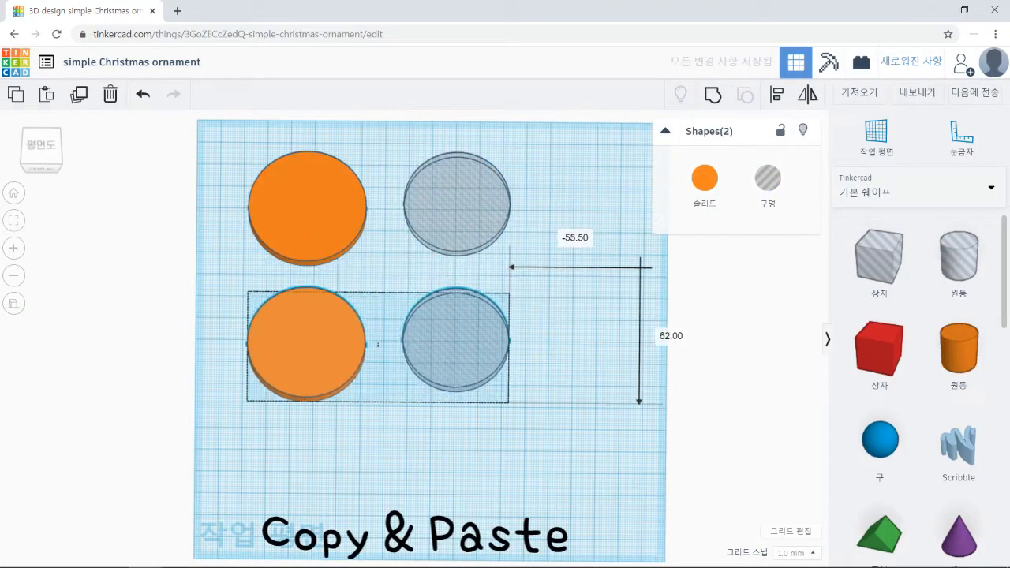
{"action": "left_click", "coordinate": [561, 363]}
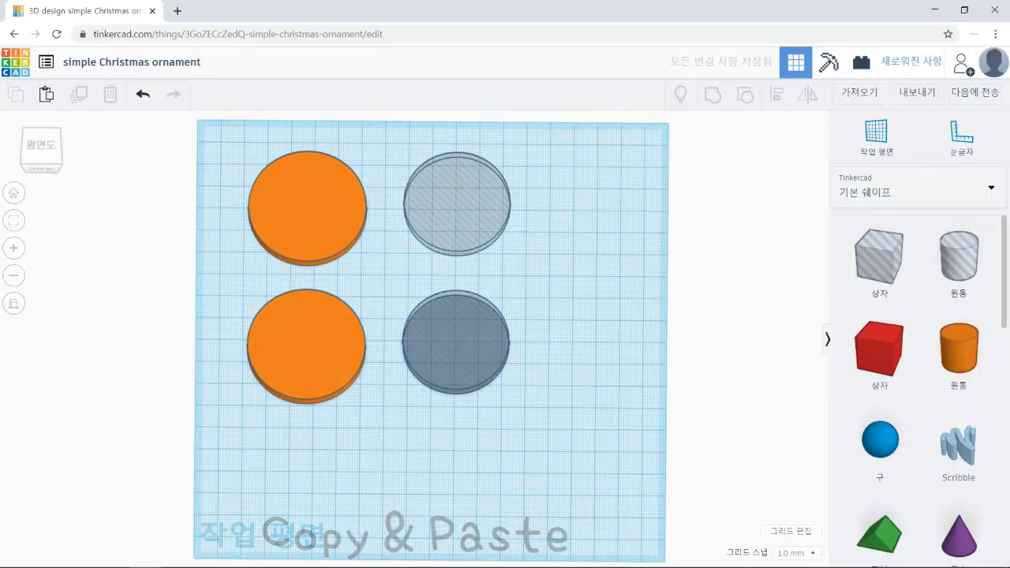
Resize the solid disc in the second row to 43.5 x 43.5 mm
{"action": "left_click", "coordinate": [311, 383]}
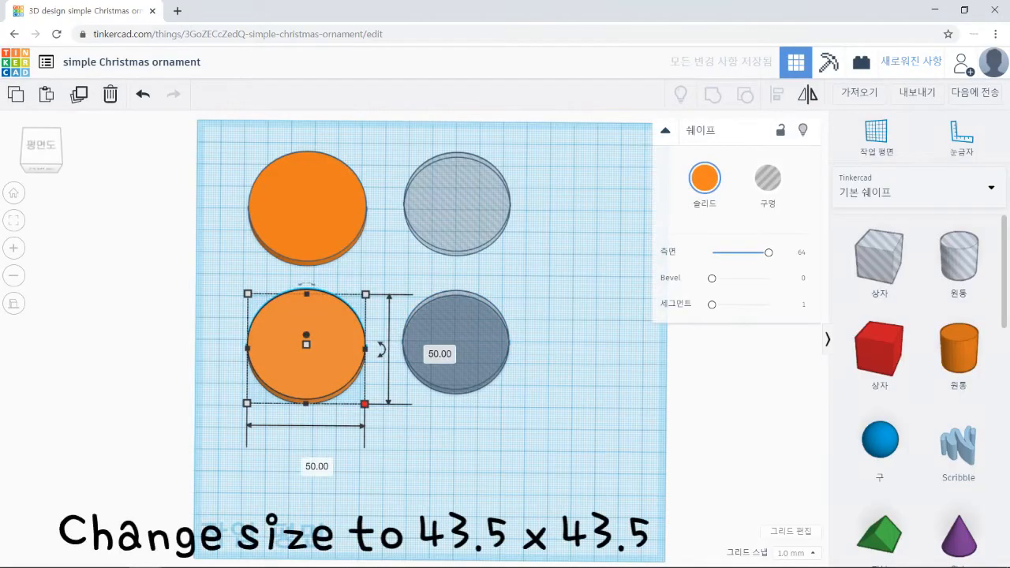
{"action": "left_click", "coordinate": [302, 463]}
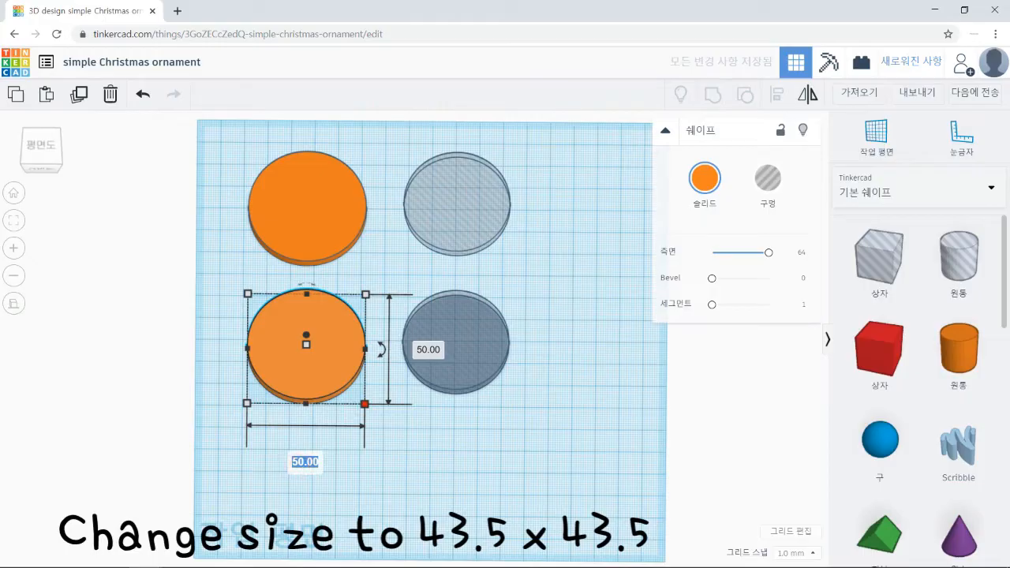
{"action": "type", "text": "43.5"}
{"action": "key", "text": "Tab"}
{"action": "type", "text": "4"}
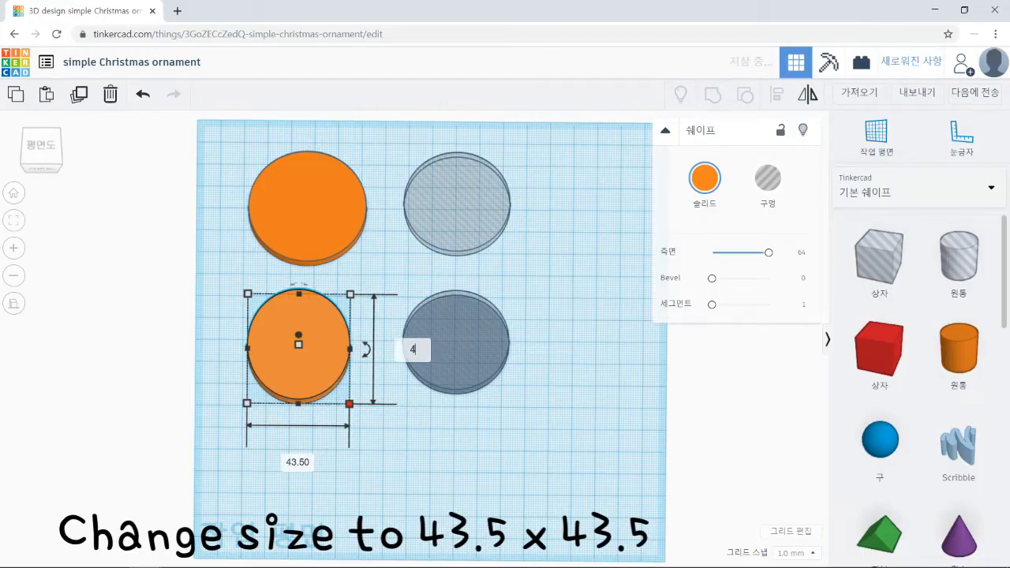
{"action": "type", "text": "3.5"}
{"action": "key", "text": "Return"}
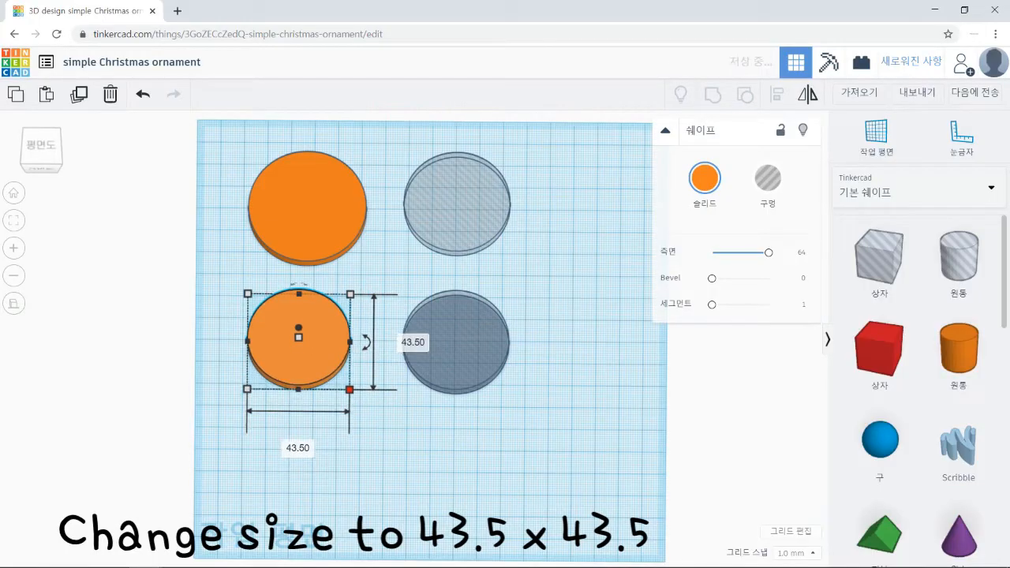
Resize the hole disc in the second row to 38.5 x 38.5 mm
{"action": "left_click", "coordinate": [456, 344]}
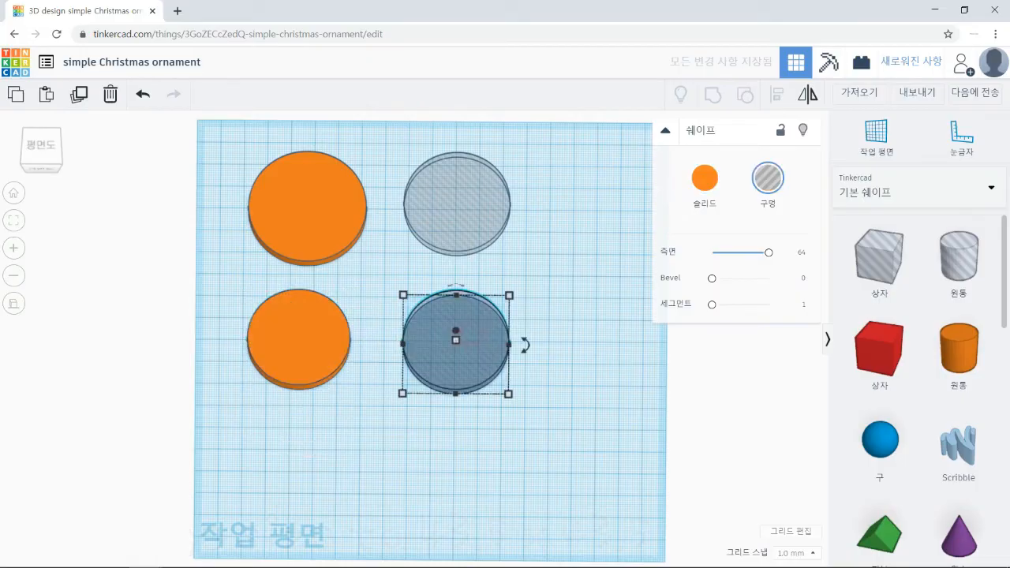
{"action": "left_click", "coordinate": [508, 394]}
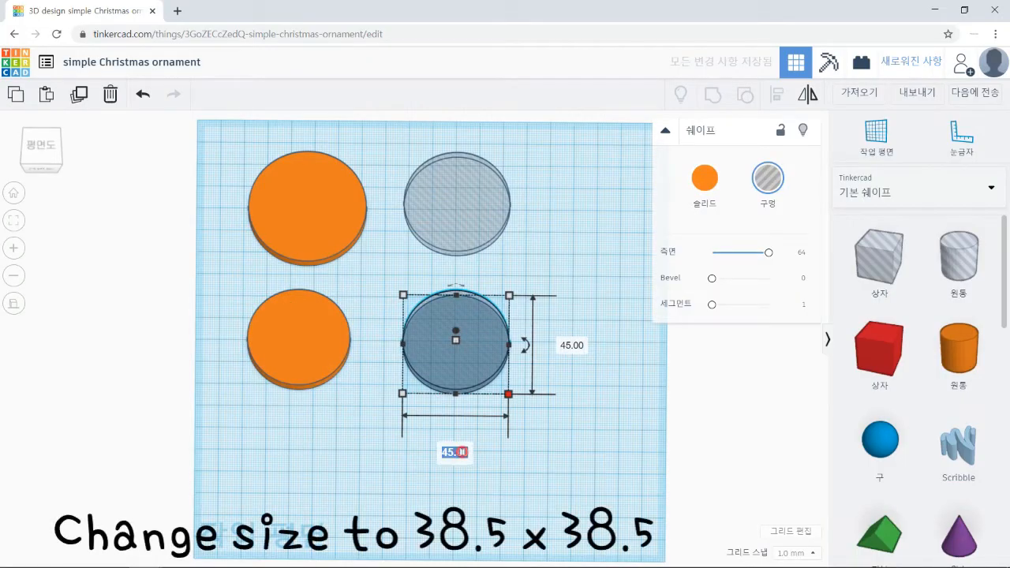
{"action": "type", "text": "38.5"}
{"action": "key", "text": "Tab"}
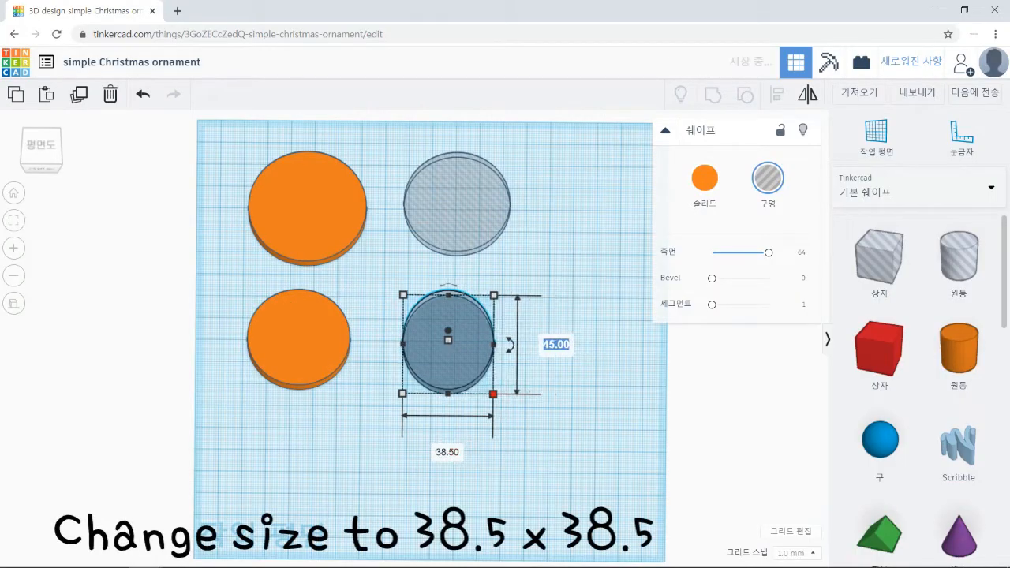
{"action": "type", "text": "38.5"}
{"action": "key", "text": "Return"}
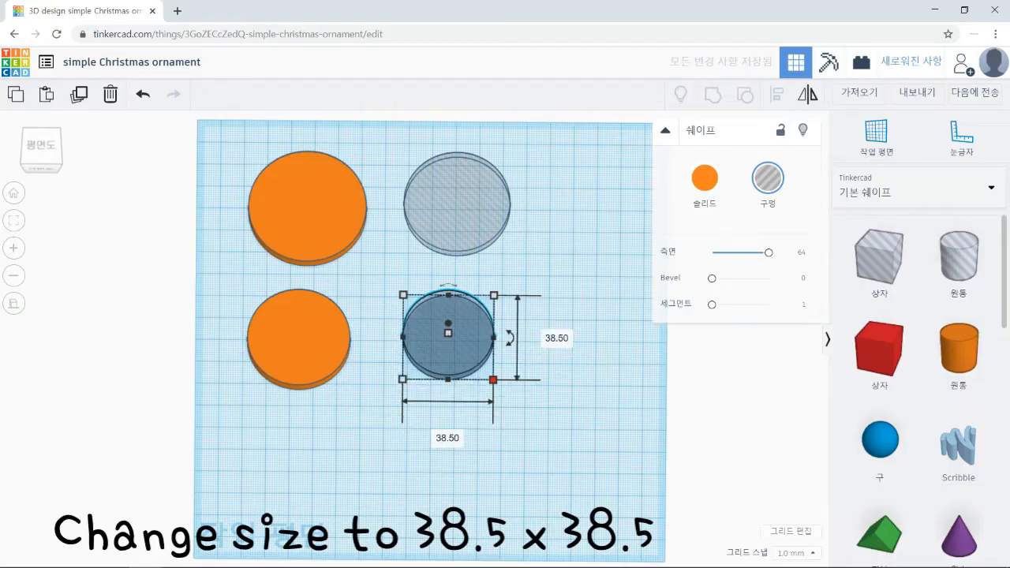
Copy the second-row solid and hole discs and place the duplicate pair in front as a third row
{"action": "left_click_drag", "start_coordinate": [284, 414], "coordinate": [430, 333]}
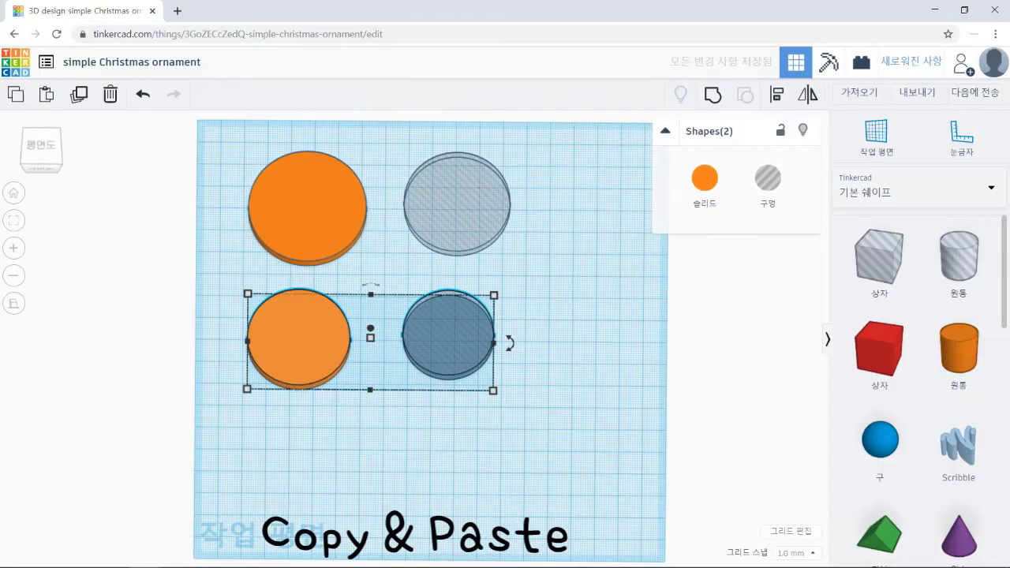
{"action": "key", "text": "ctrl+v"}
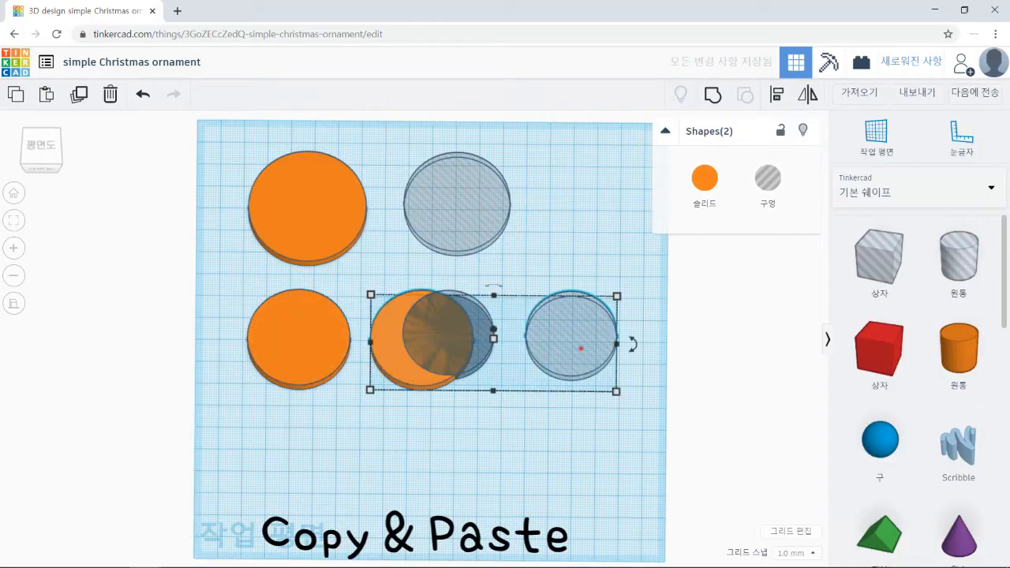
{"action": "left_click_drag", "start_coordinate": [581, 347], "coordinate": [462, 469]}
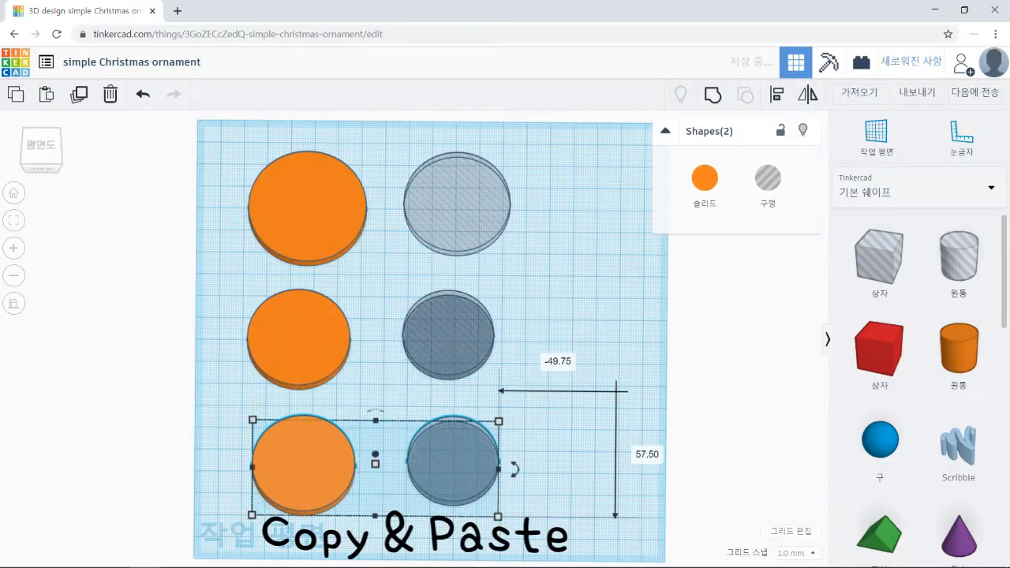
Resize the solid disc in the third row to 37 x 37 mm
{"action": "middle_click_drag", "start_coordinate": [462, 469], "coordinate": [469, 327]}
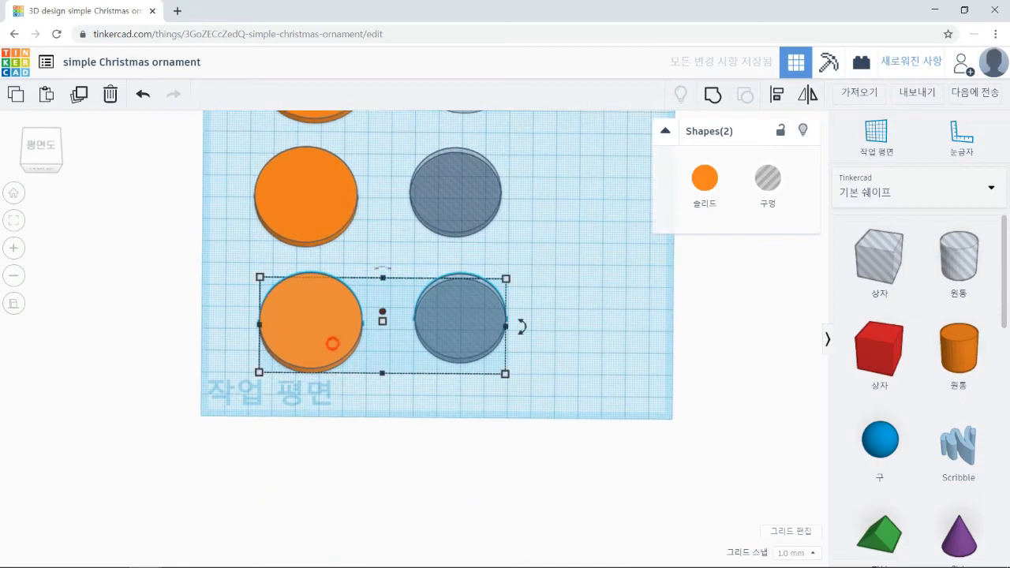
{"action": "left_click", "coordinate": [306, 389]}
{"action": "left_click", "coordinate": [312, 347]}
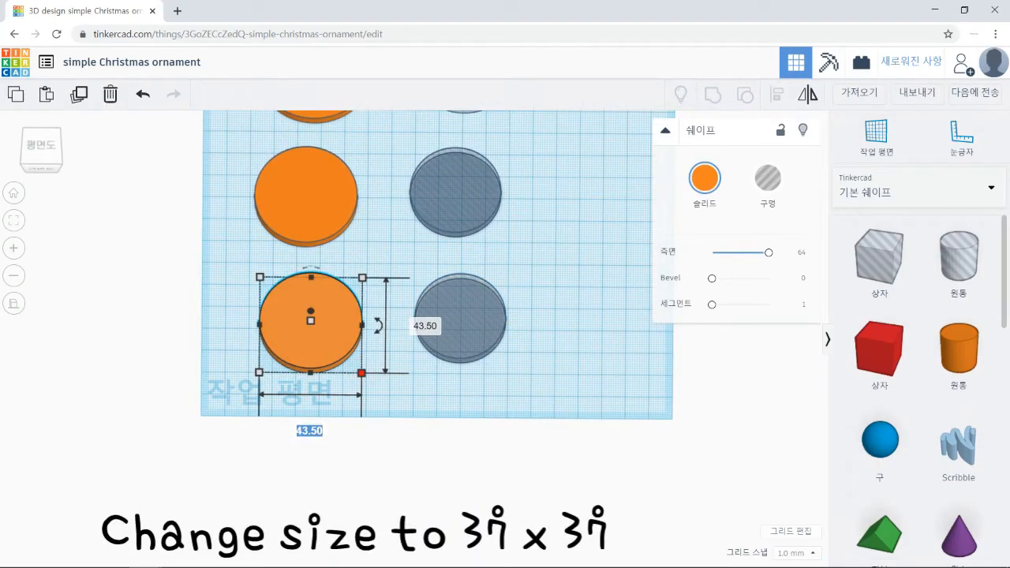
{"action": "key", "text": "Tab"}
{"action": "type", "text": "37"}
{"action": "key", "text": "Return"}
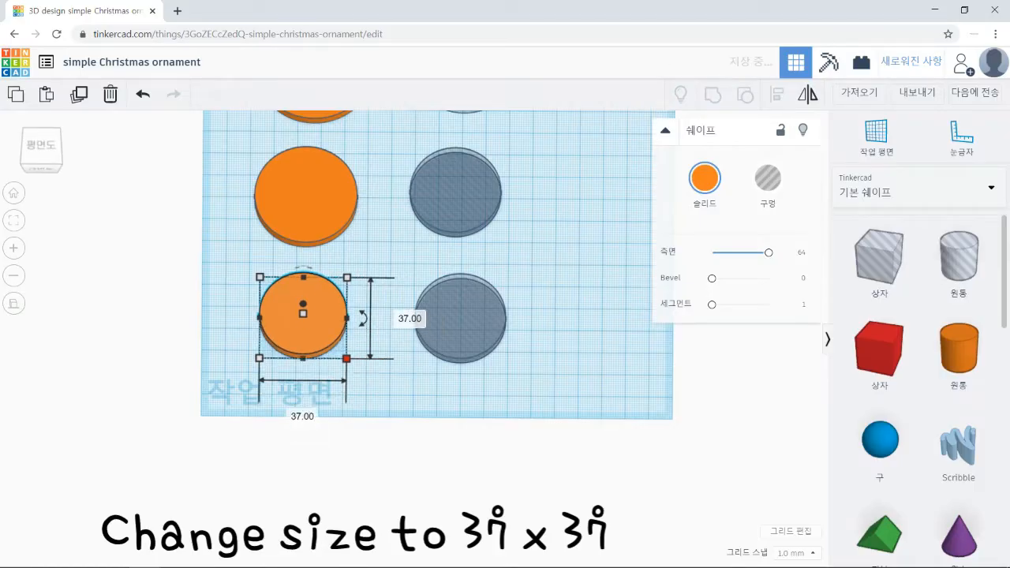
Resize the hole disc in the third row to 32 x 32 mm
{"action": "left_click", "coordinate": [458, 314]}
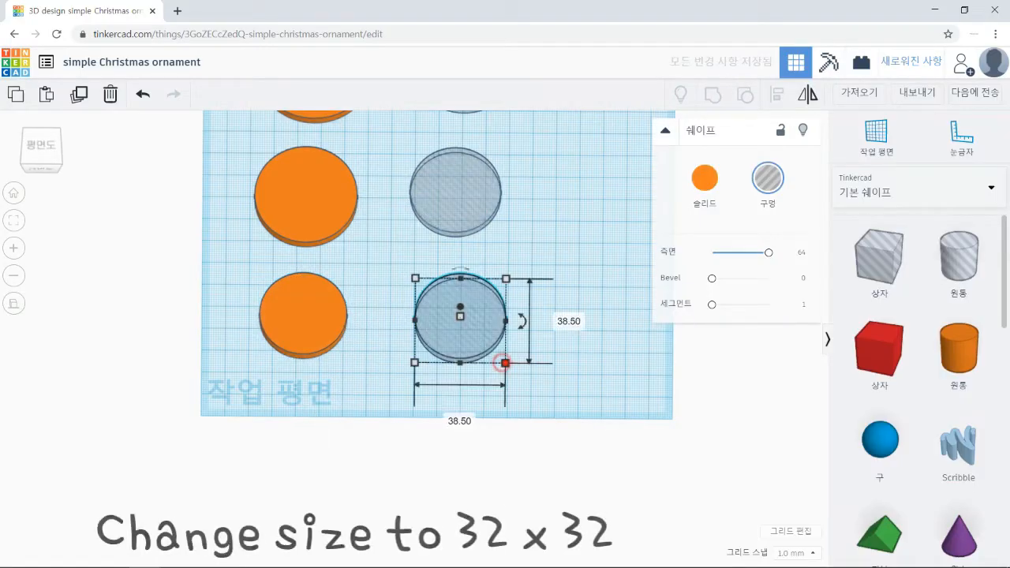
{"action": "left_click", "coordinate": [460, 421]}
{"action": "type", "text": "32"}
{"action": "key", "text": "Tab"}
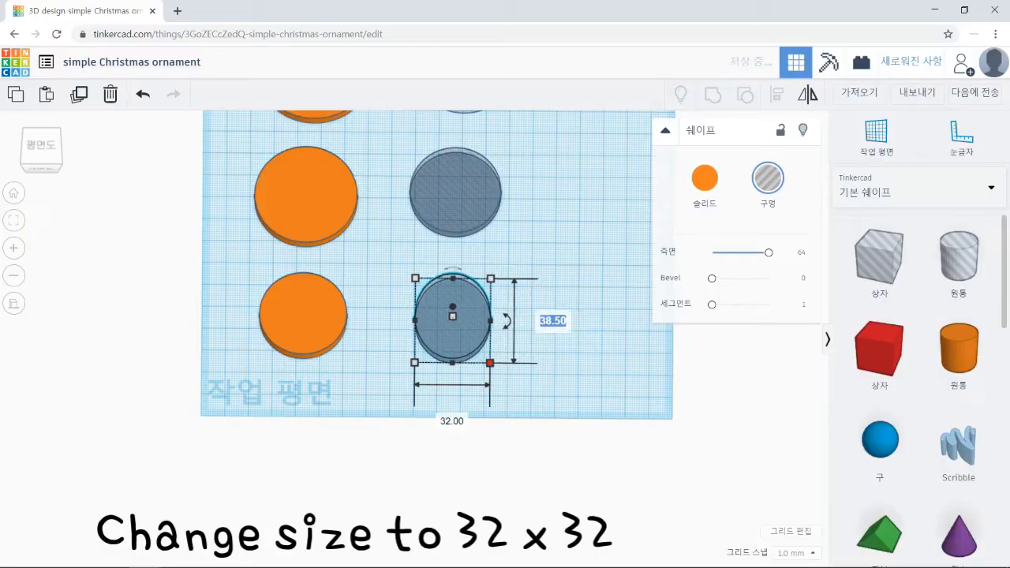
{"action": "type", "text": "32"}
{"action": "key", "text": "Return"}
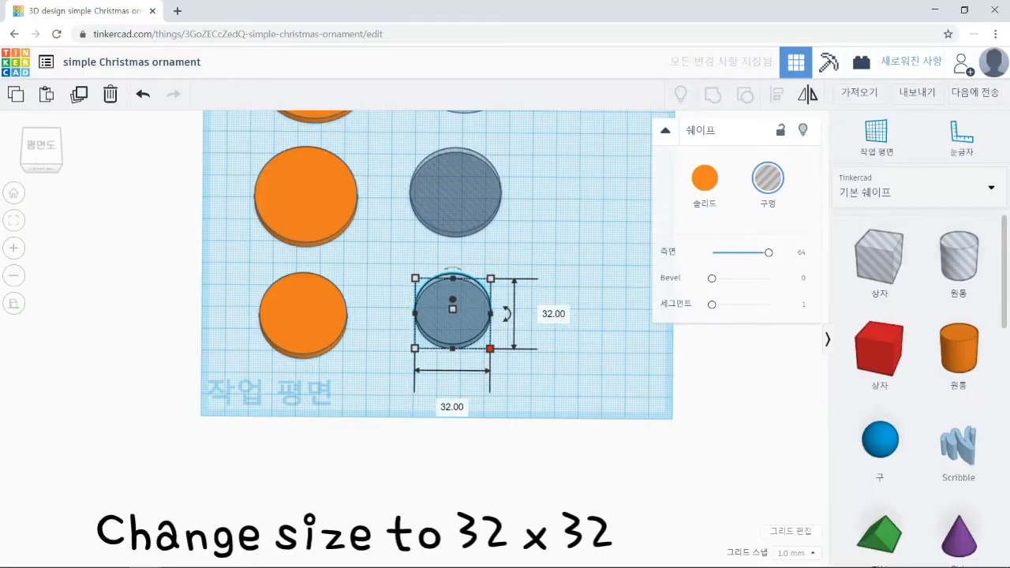
Copy the third-row solid and hole discs and place the duplicate pair in front as a fourth row
{"action": "left_click", "coordinate": [316, 423]}
{"action": "left_click_drag", "start_coordinate": [293, 404], "coordinate": [483, 308]}
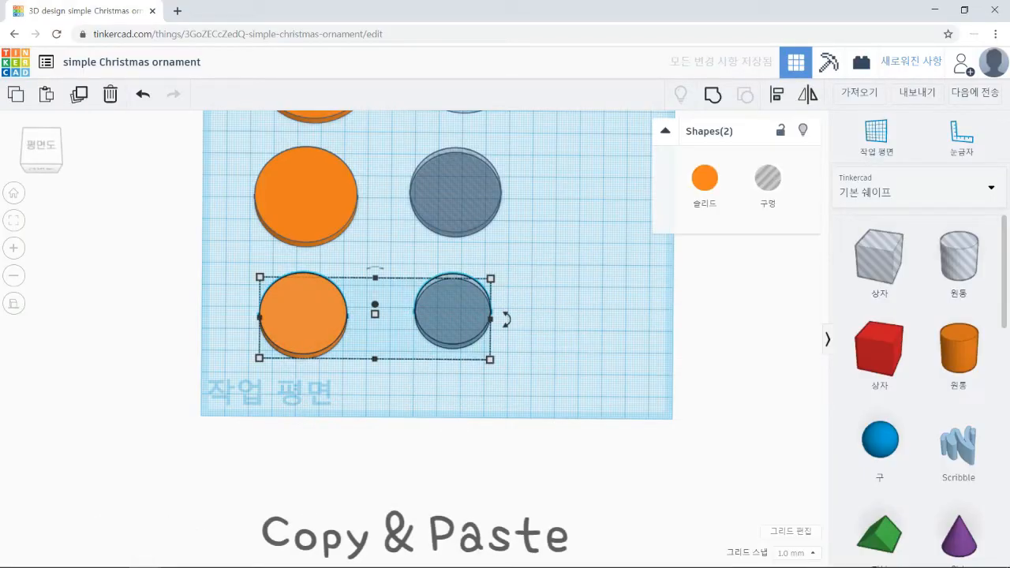
{"action": "key", "text": "ctrl+c"}
{"action": "key", "text": "ctrl+v"}
{"action": "left_click_drag", "start_coordinate": [565, 312], "coordinate": [513, 341]}
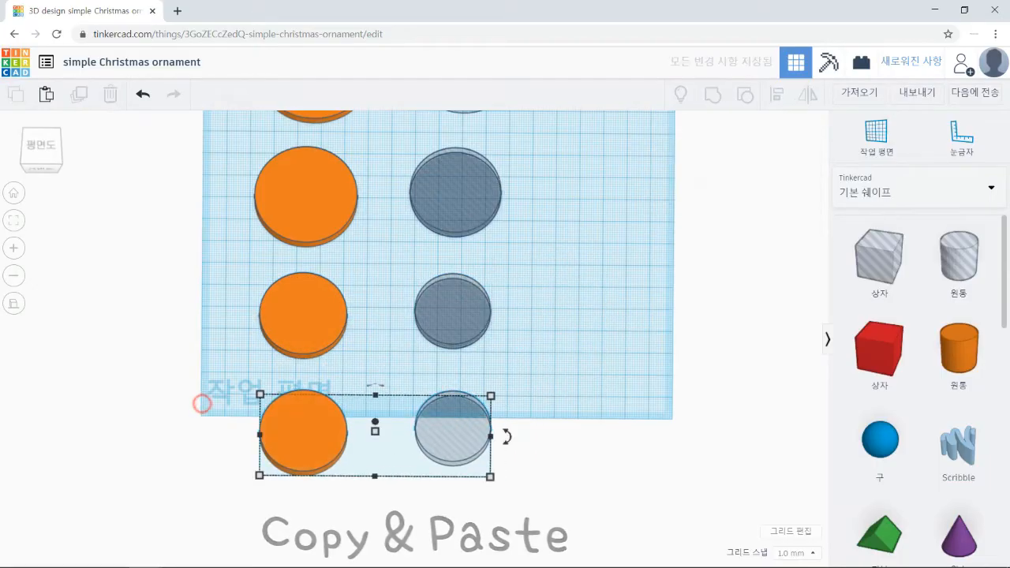
Resize the solid disc in the fourth row to 30.5 x 30.5 mm
{"action": "left_click", "coordinate": [303, 434]}
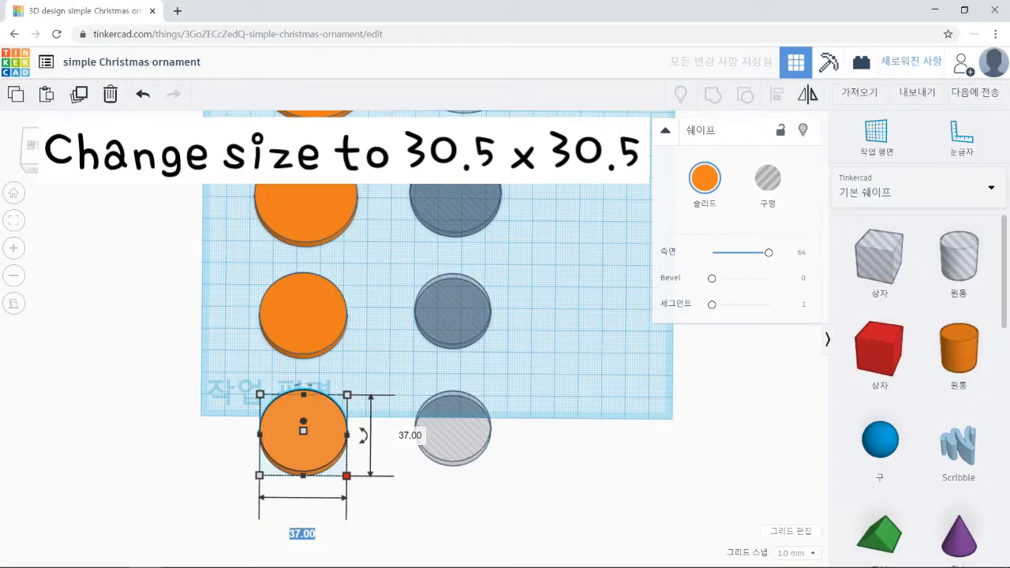
{"action": "type", "text": "30.5"}
{"action": "key", "text": "Tab"}
{"action": "type", "text": "3"}
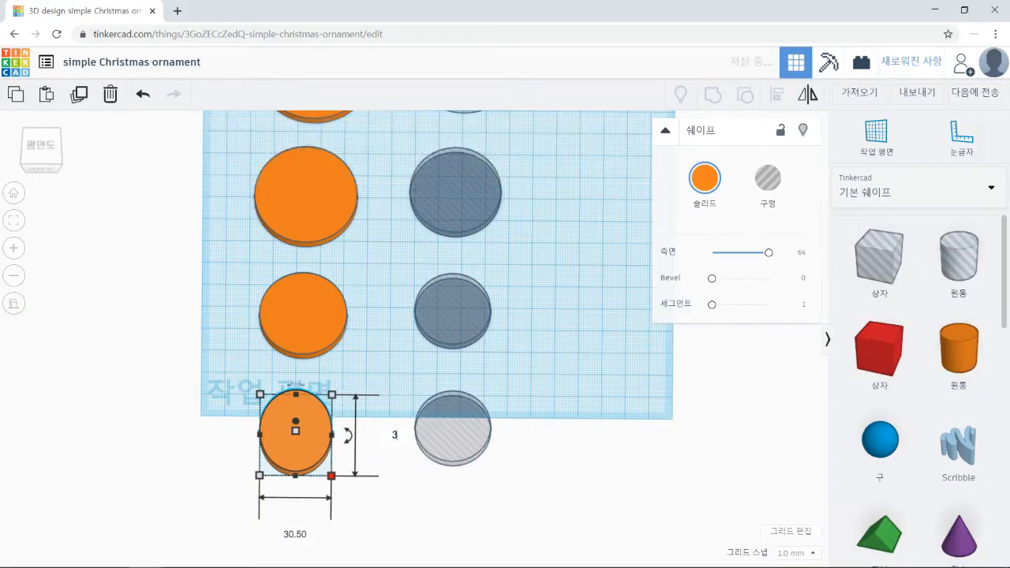
{"action": "type", "text": "0.5"}
{"action": "key", "text": "Return"}
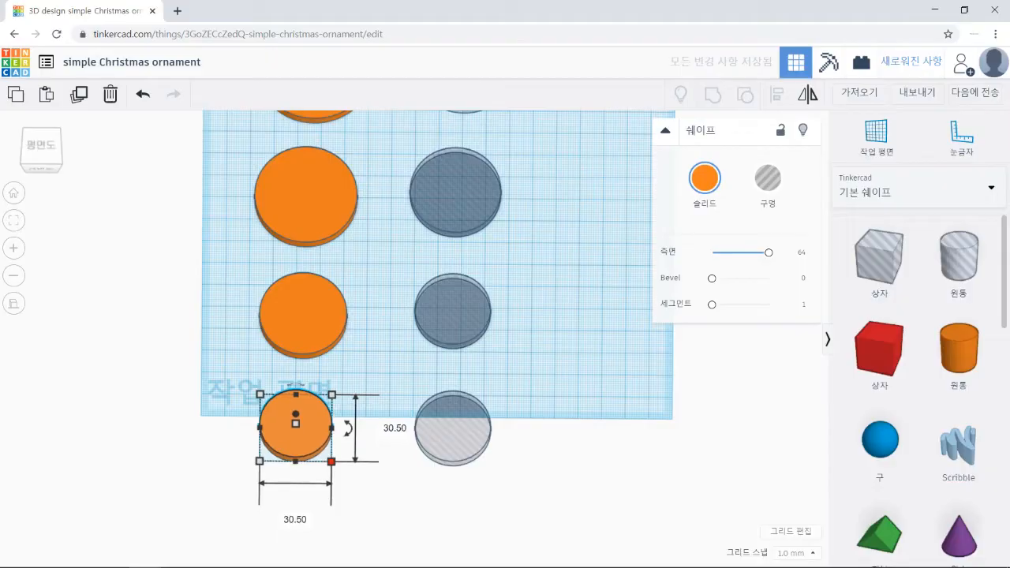
Resize the hole disc in the fourth row to 25.5 x 25.5 mm
{"action": "left_click", "coordinate": [464, 440]}
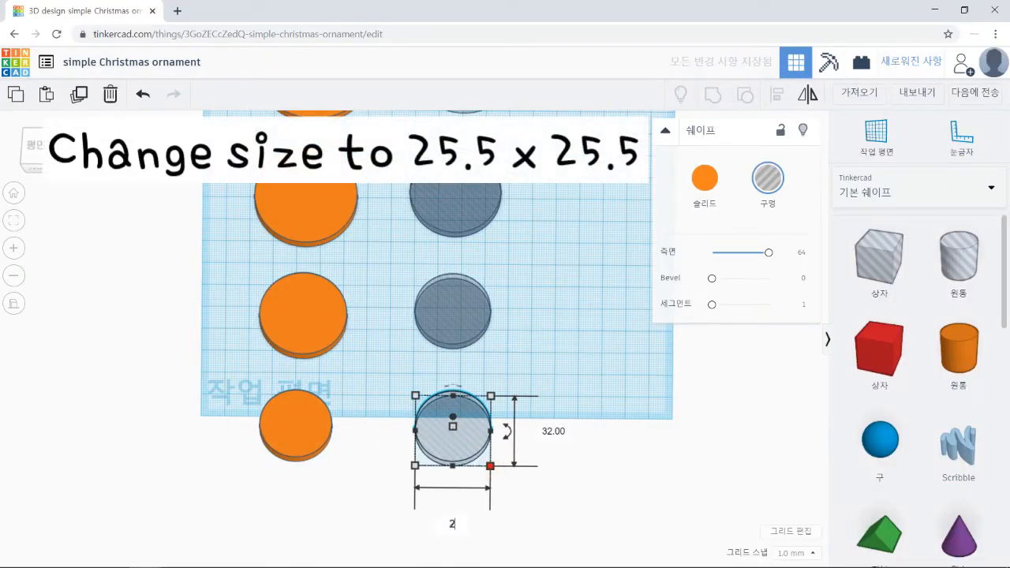
{"action": "type", "text": "25.5"}
{"action": "key", "text": "Tab"}
{"action": "type", "text": "25"}
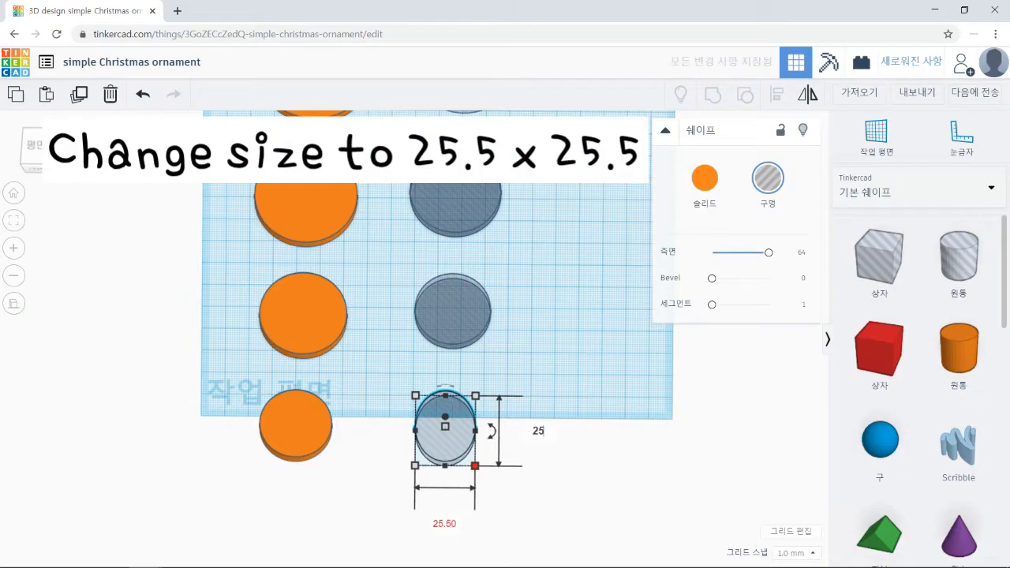
{"action": "type", "text": ".5"}
{"action": "key", "text": "Return"}
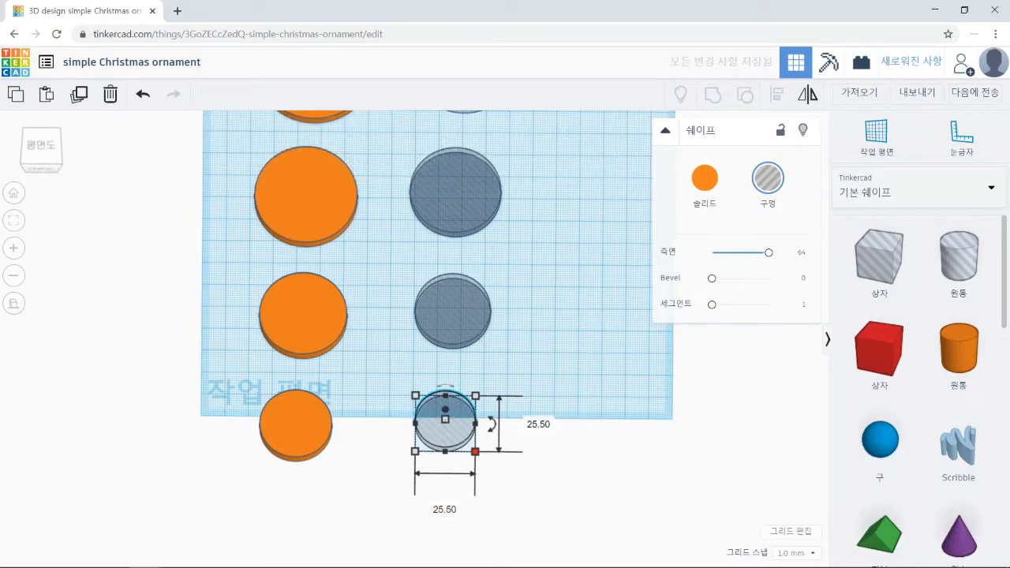
Centre the first-row solid and hole discs on each other in both horizontal directions and group them into a ring
{"action": "left_click", "coordinate": [597, 400]}
{"action": "scroll", "coordinate": [598, 399], "scroll_direction": "down", "scroll_amount": 2}
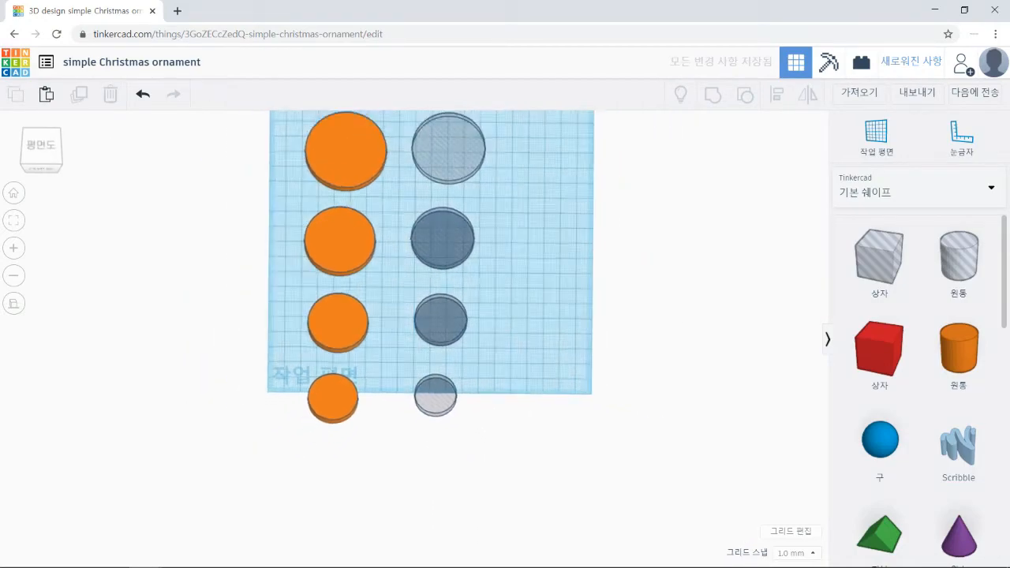
{"action": "scroll", "coordinate": [414, 339], "scroll_direction": "down", "scroll_amount": 2}
{"action": "left_click_drag", "start_coordinate": [310, 149], "coordinate": [449, 193]}
{"action": "middle_click_drag", "start_coordinate": [450, 193], "coordinate": [461, 285]}
{"action": "scroll", "coordinate": [461, 285], "scroll_direction": "up", "scroll_amount": 4}
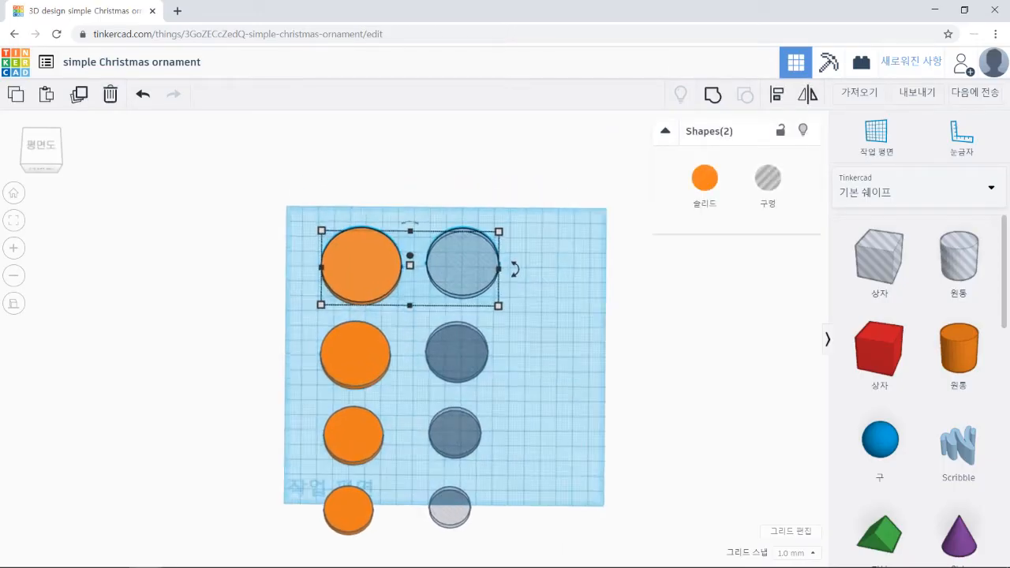
{"action": "left_click", "coordinate": [776, 94]}
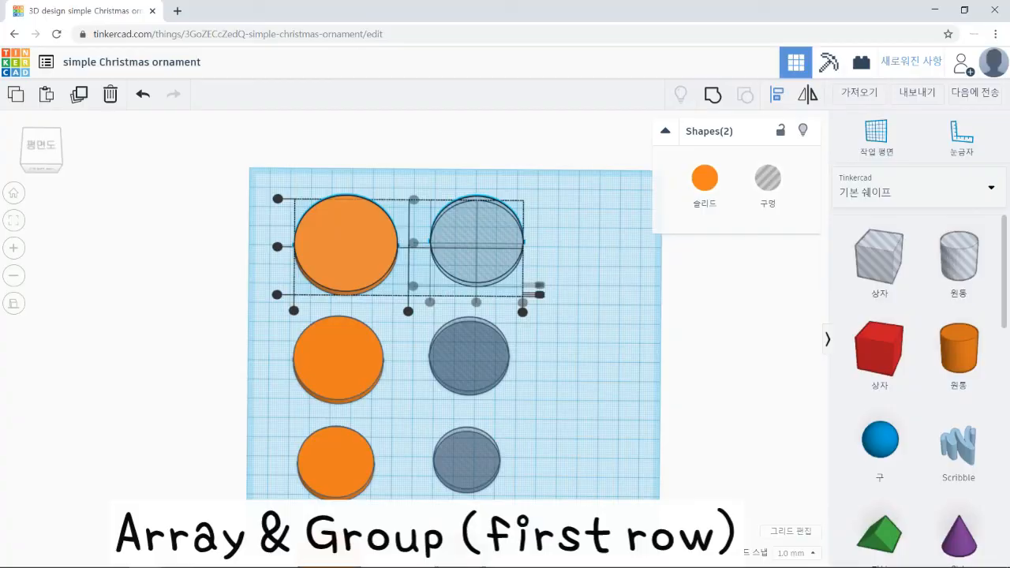
{"action": "left_click", "coordinate": [407, 310]}
{"action": "left_click", "coordinate": [340, 247]}
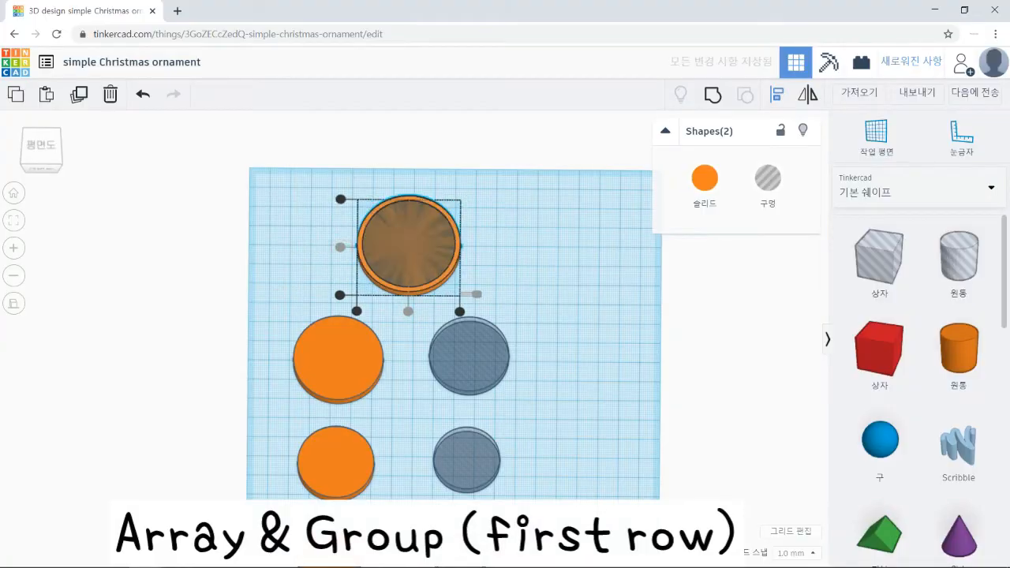
{"action": "key", "text": "ctrl+g"}
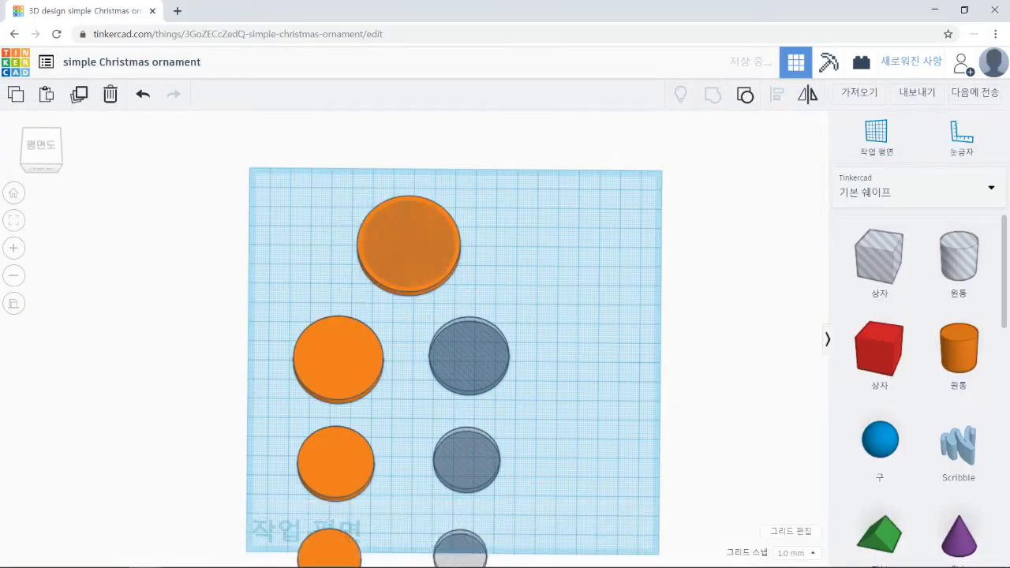
Centre the second-row solid and hole discs on each other in both horizontal directions and group them into a ring
{"action": "left_click_drag", "start_coordinate": [256, 355], "coordinate": [471, 364]}
{"action": "left_click", "coordinate": [776, 94]}
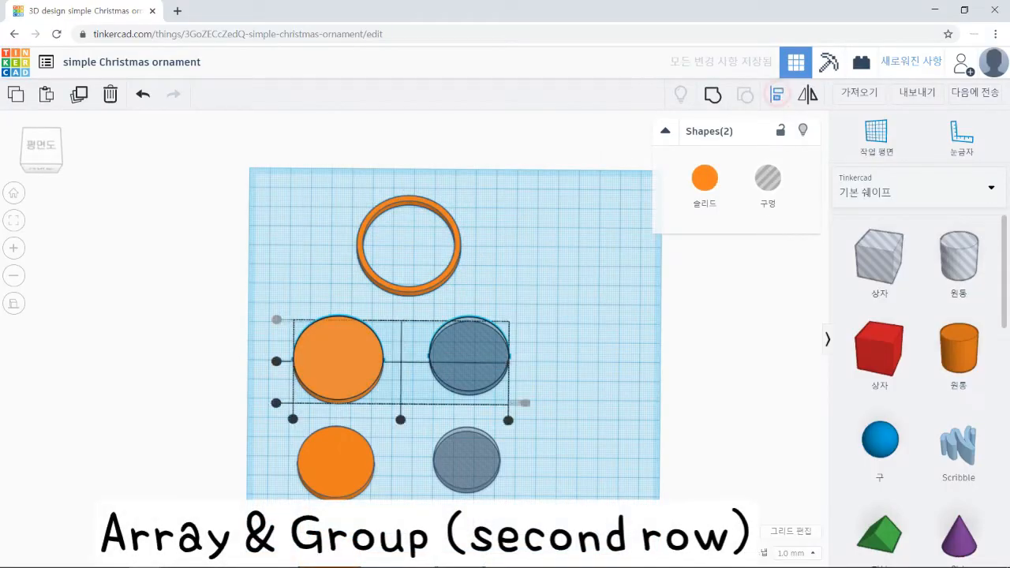
{"action": "left_click", "coordinate": [400, 419]}
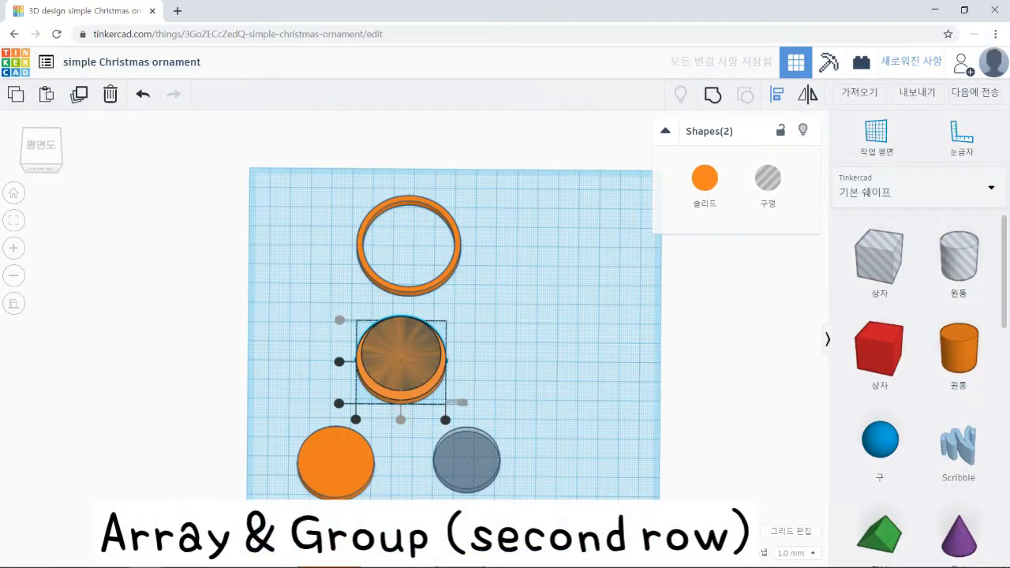
{"action": "left_click", "coordinate": [338, 362]}
{"action": "left_click", "coordinate": [713, 94]}
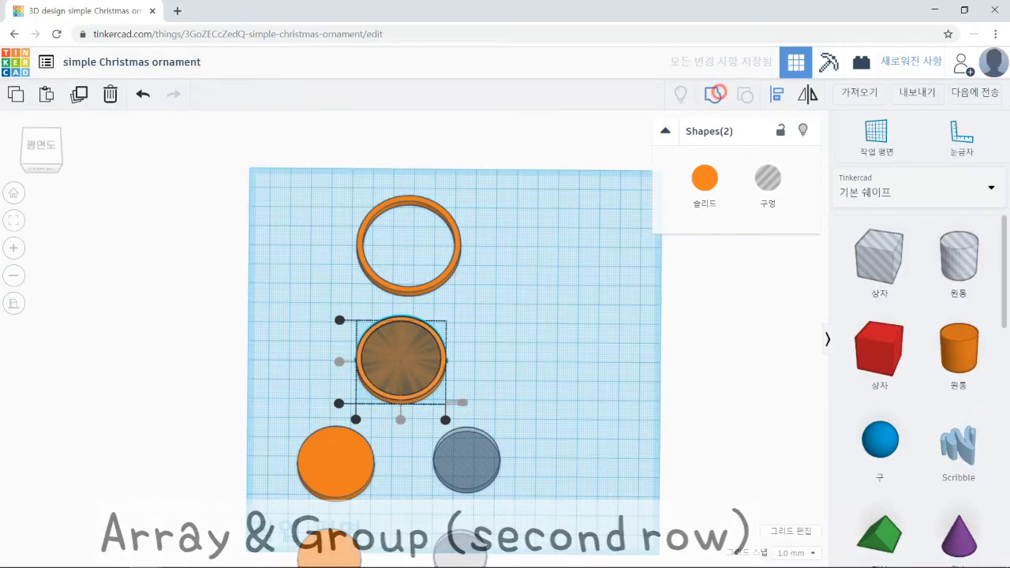
Centre the third-row solid and hole discs on each other in both horizontal directions and group them into a ring
{"action": "middle_click_drag", "start_coordinate": [505, 378], "coordinate": [513, 237]}
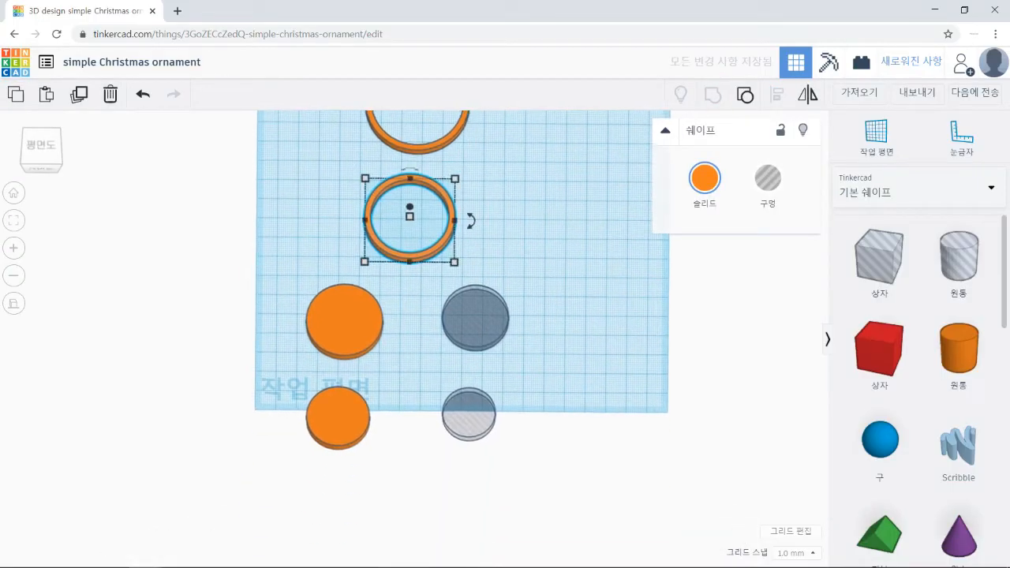
{"action": "left_click_drag", "start_coordinate": [273, 297], "coordinate": [493, 339]}
{"action": "key", "text": "l"}
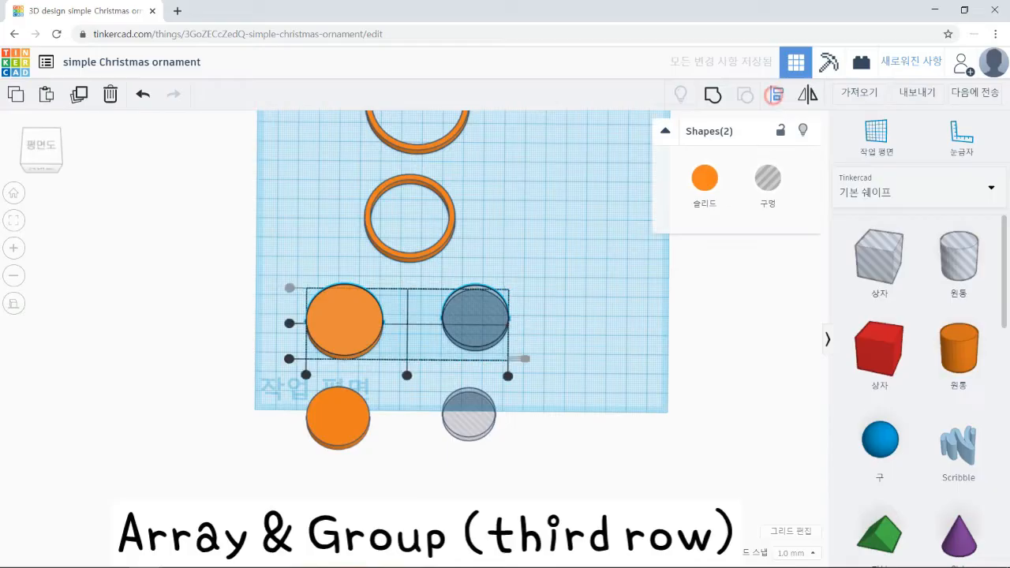
{"action": "left_click", "coordinate": [407, 376]}
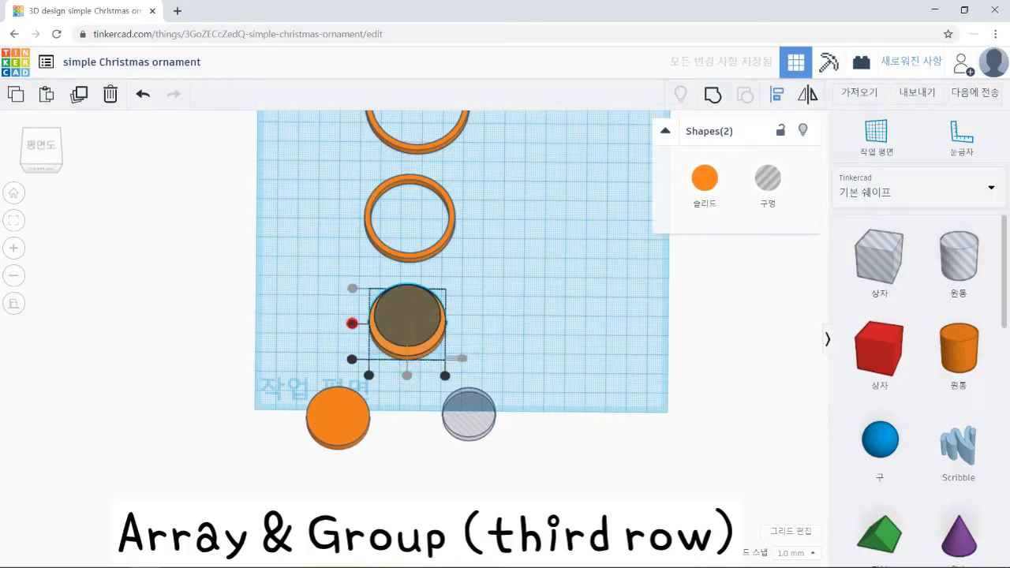
{"action": "left_click", "coordinate": [351, 324]}
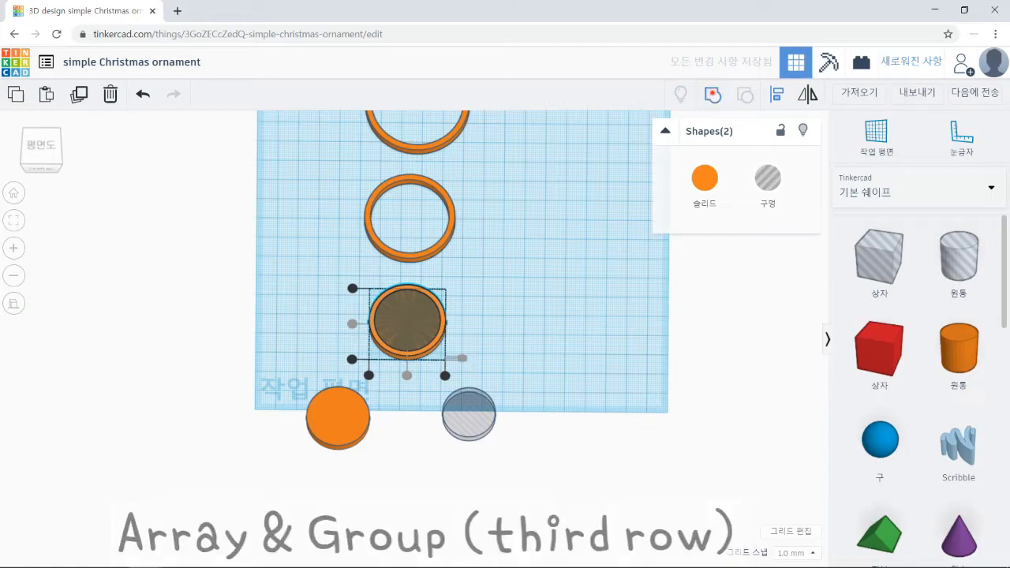
{"action": "key", "text": "ctrl+g"}
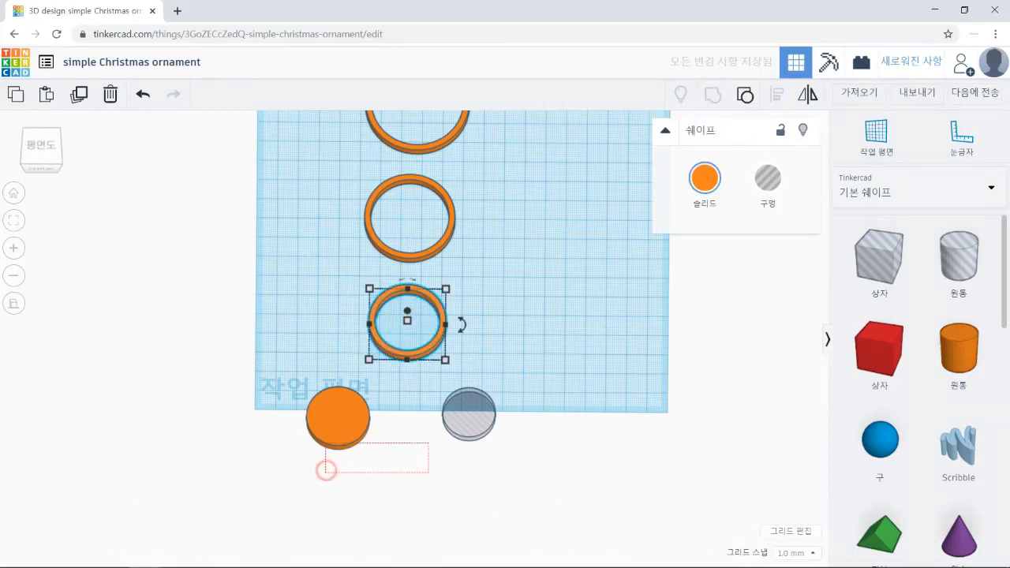
Centre the fourth-row solid and hole discs on each other in both horizontal directions and group them into a ring
{"action": "left_click_drag", "start_coordinate": [429, 443], "coordinate": [475, 410]}
{"action": "middle_click_drag", "start_coordinate": [476, 410], "coordinate": [503, 308]}
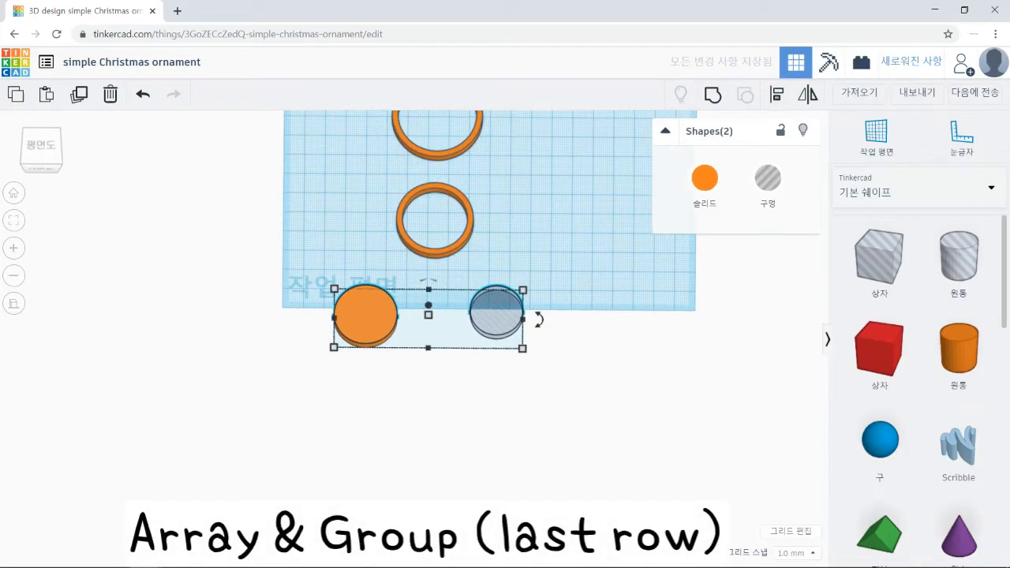
{"action": "key", "text": "l"}
{"action": "left_click", "coordinate": [428, 363]}
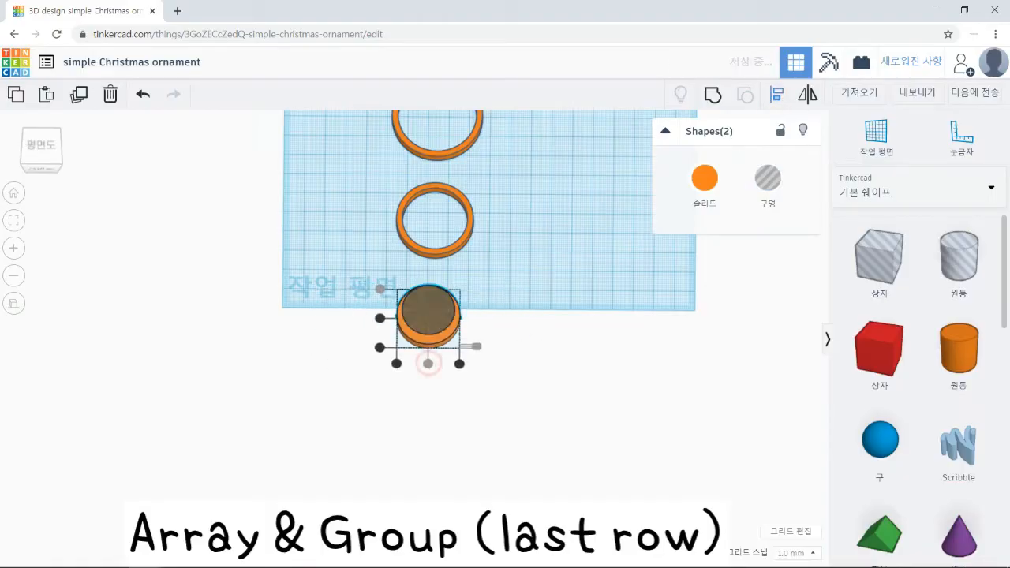
{"action": "left_click", "coordinate": [380, 318]}
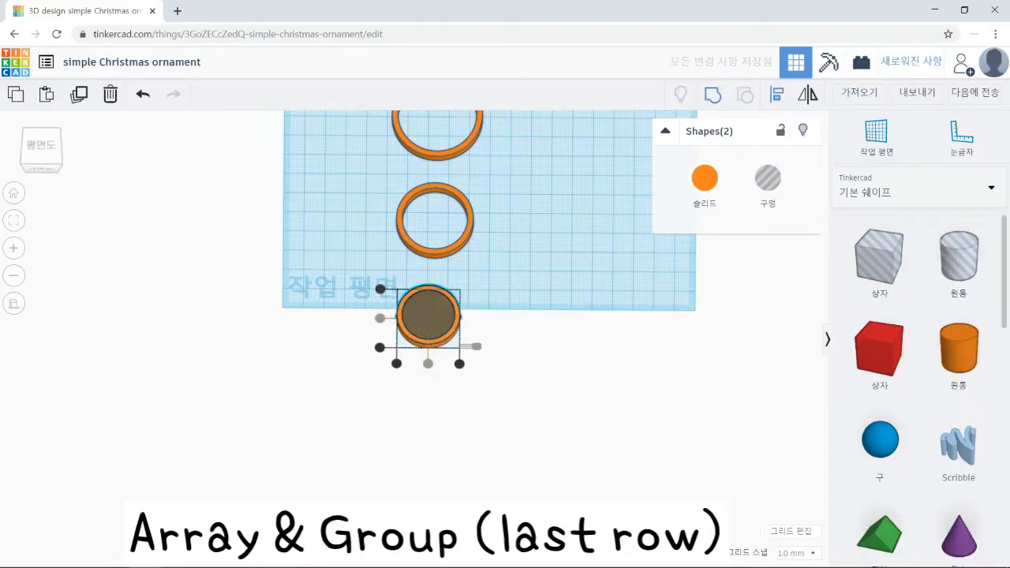
{"action": "key", "text": "ctrl+g"}
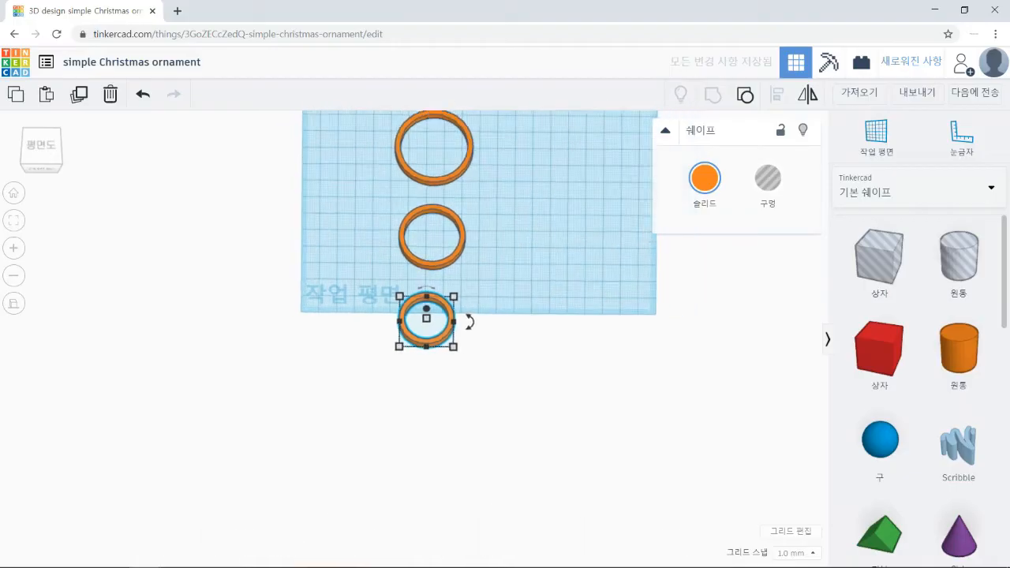
Centre all four rings on each other in both horizontal directions and group the concentric rings into one shape
{"action": "scroll", "coordinate": [413, 337], "scroll_direction": "down", "scroll_amount": 5}
{"action": "scroll", "coordinate": [414, 337], "scroll_direction": "up", "scroll_amount": 3}
{"action": "middle_click_drag", "start_coordinate": [413, 337], "coordinate": [420, 380]}
{"action": "left_click_drag", "start_coordinate": [364, 150], "coordinate": [495, 442]}
{"action": "left_click", "coordinate": [777, 94]}
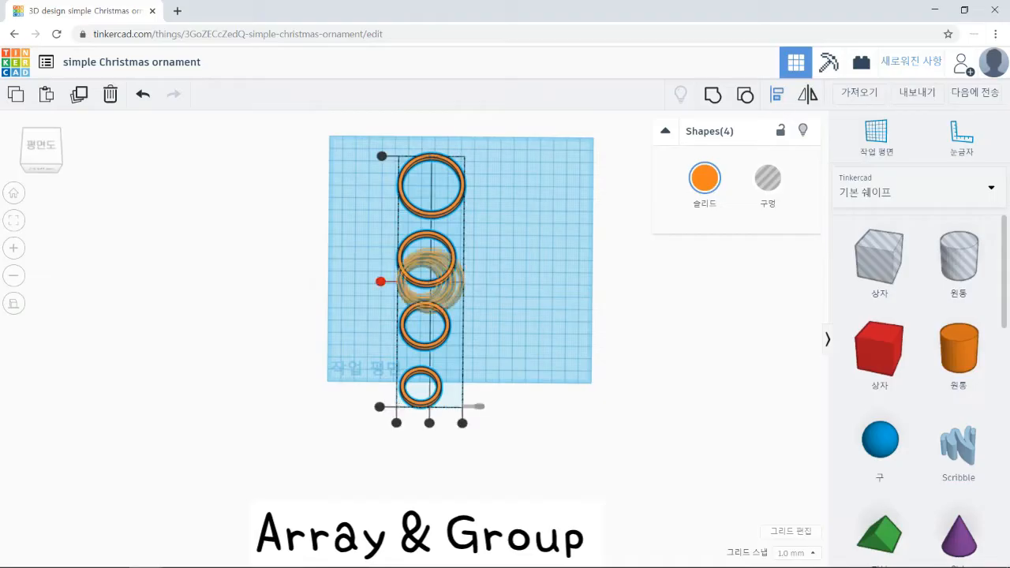
{"action": "left_click", "coordinate": [380, 281]}
{"action": "left_click", "coordinate": [430, 328]}
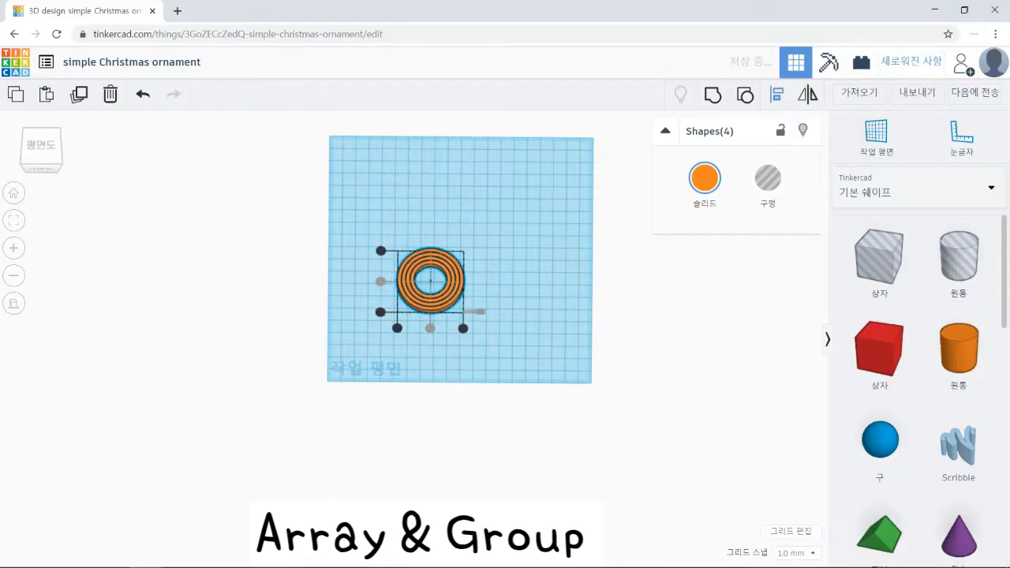
{"action": "scroll", "coordinate": [426, 333], "scroll_direction": "up", "scroll_amount": 3}
{"action": "scroll", "coordinate": [442, 341], "scroll_direction": "up", "scroll_amount": 3}
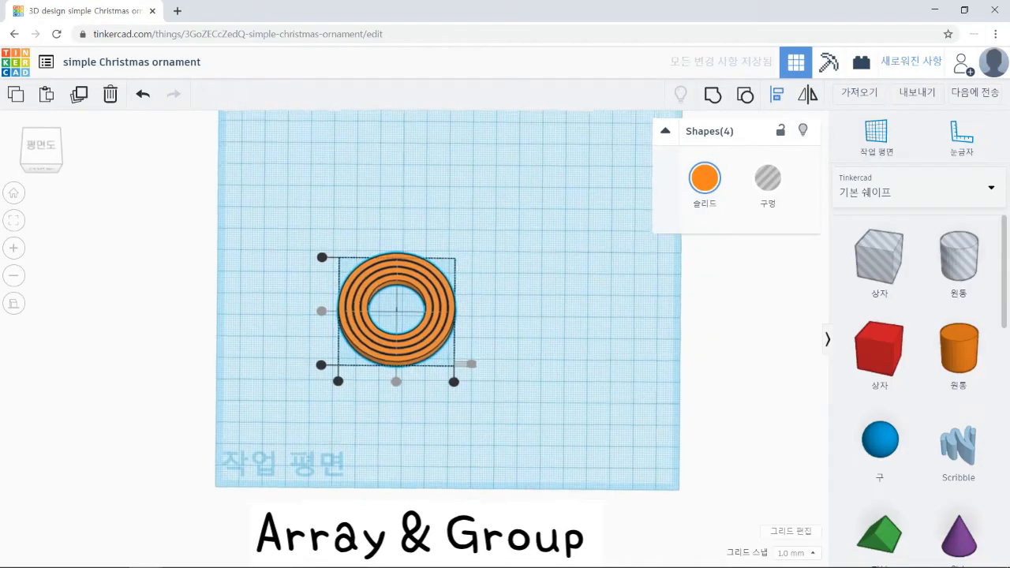
{"action": "key", "text": "ctrl+g"}
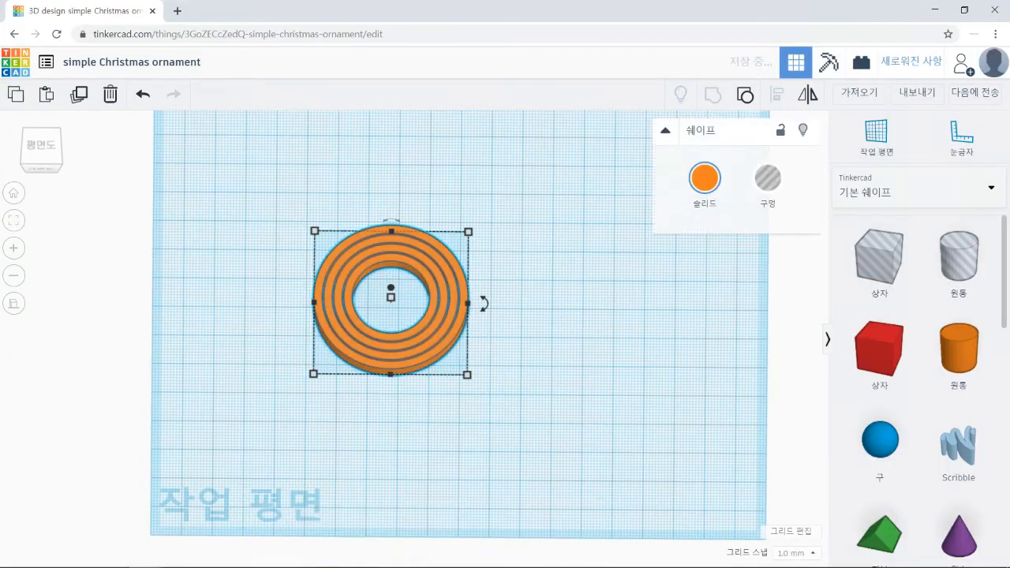
{"action": "left_click", "coordinate": [563, 282]}
Move the grouped rings to the back-left corner of the workplane, about 47.5 mm left and 79 mm back
{"action": "scroll", "coordinate": [552, 277], "scroll_direction": "down", "scroll_amount": 4}
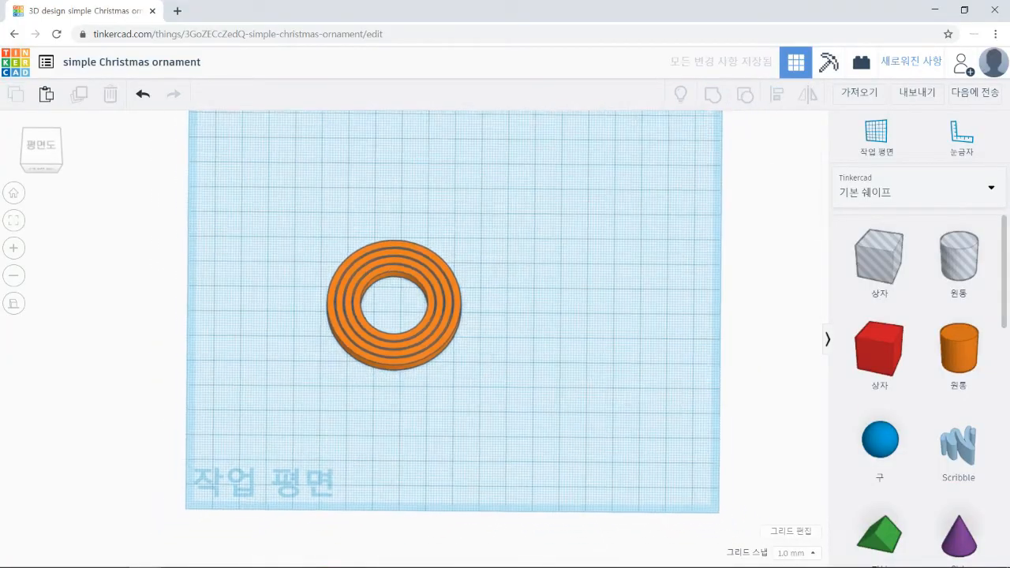
{"action": "middle_click_drag", "start_coordinate": [533, 273], "coordinate": [506, 356]}
{"action": "left_click_drag", "start_coordinate": [418, 393], "coordinate": [300, 226]}
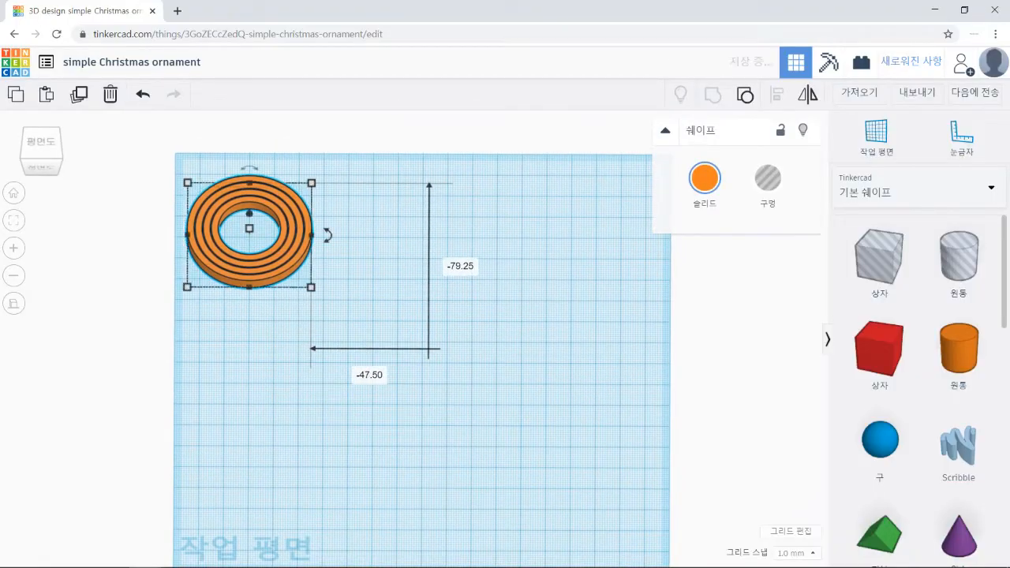
Place a solid cylinder near the middle of the workplane and set its base to 4 x 4 mm
{"action": "right_click_drag", "start_coordinate": [485, 392], "coordinate": [471, 386]}
{"action": "left_click_drag", "start_coordinate": [959, 347], "coordinate": [391, 331]}
{"action": "mouse_move", "coordinate": [412, 368]}
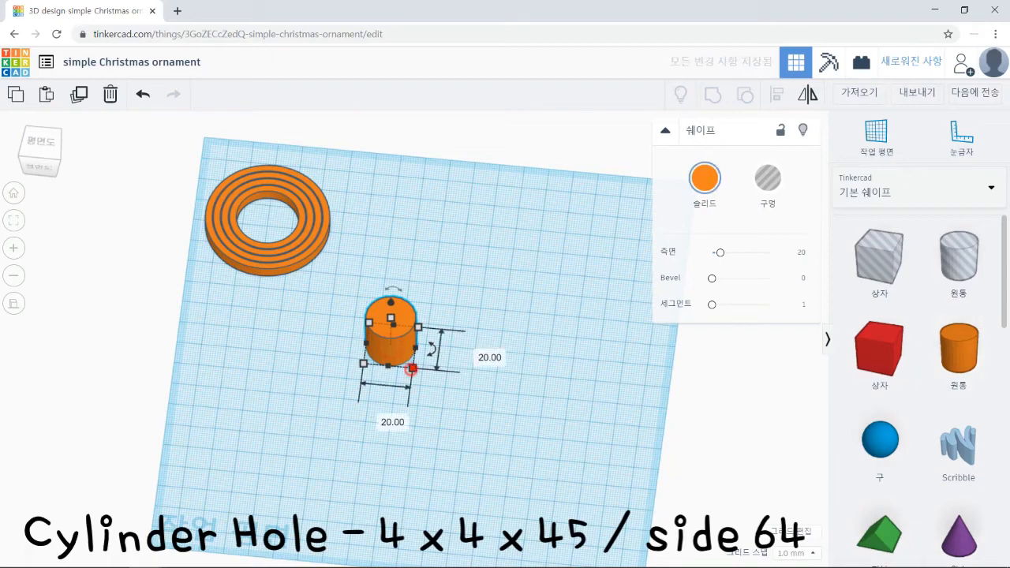
{"action": "left_click", "coordinate": [381, 416]}
{"action": "type", "text": "4"}
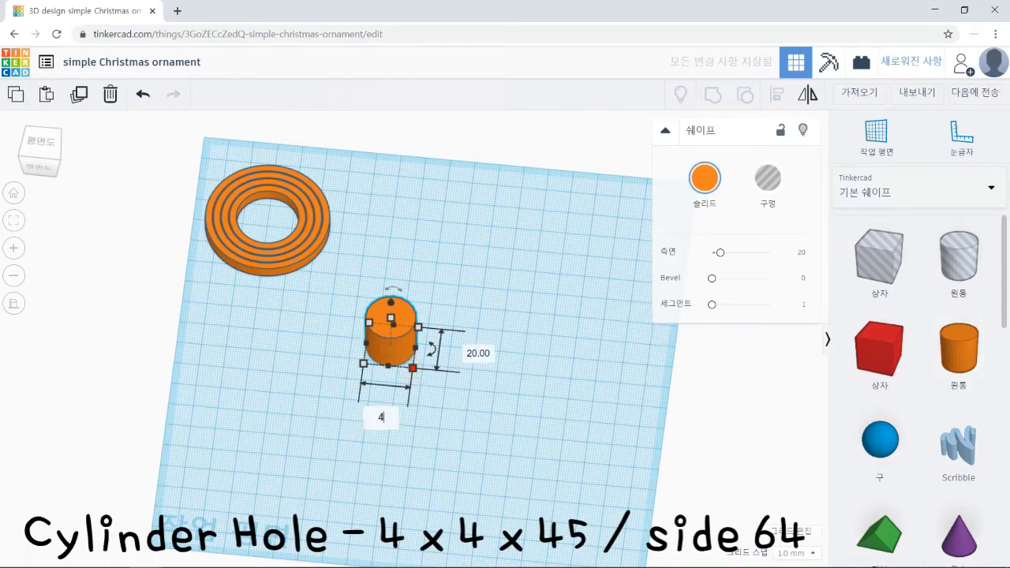
{"action": "key", "text": "Tab"}
{"action": "type", "text": "4"}
{"action": "key", "text": "Return"}
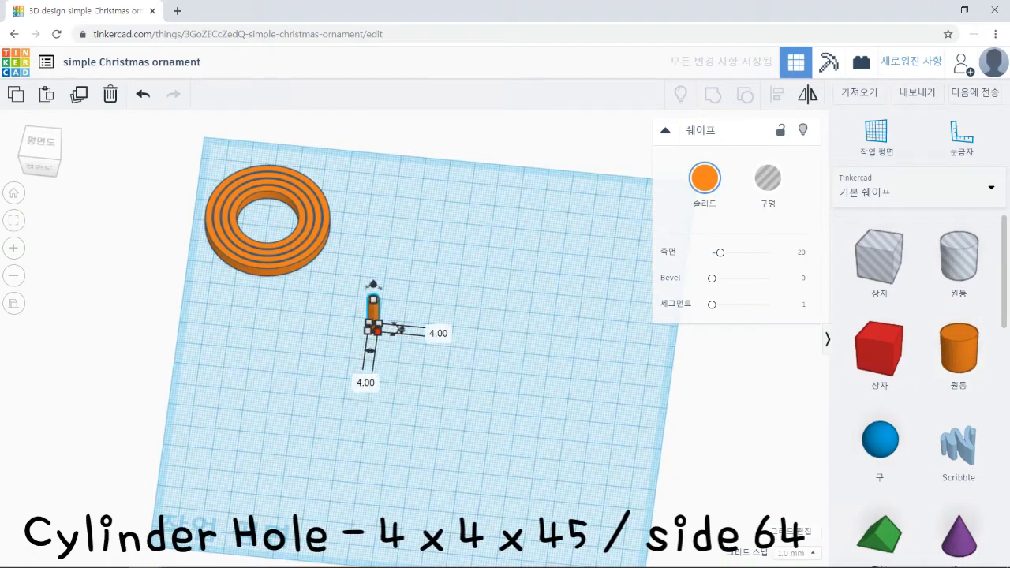
Set the 4 x 4 mm cylinder's height to 45 mm and its sides to 64, and turn it into a hole
{"action": "mouse_move", "coordinate": [372, 300]}
{"action": "left_click", "coordinate": [428, 312]}
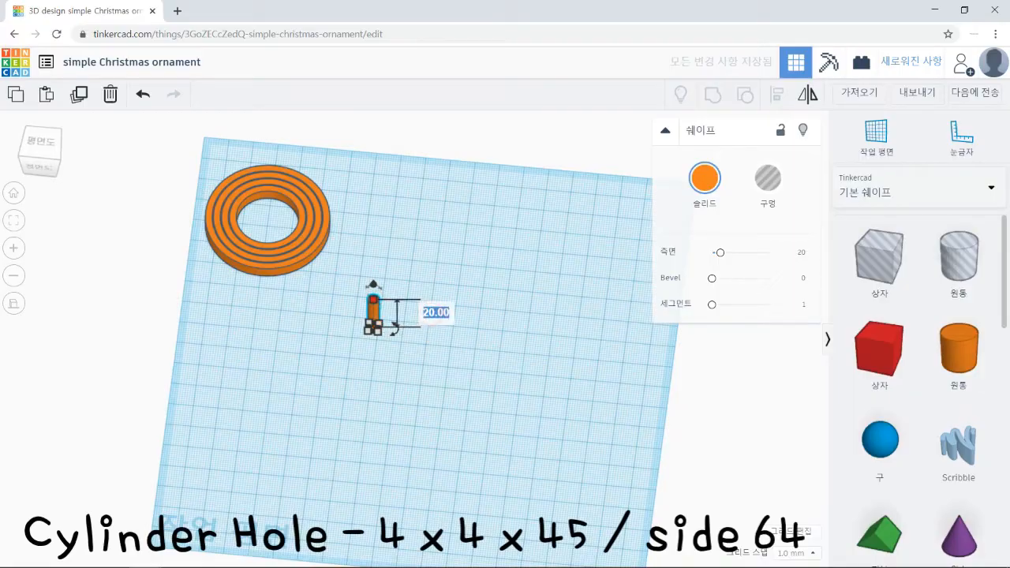
{"action": "type", "text": "45"}
{"action": "key", "text": "Return"}
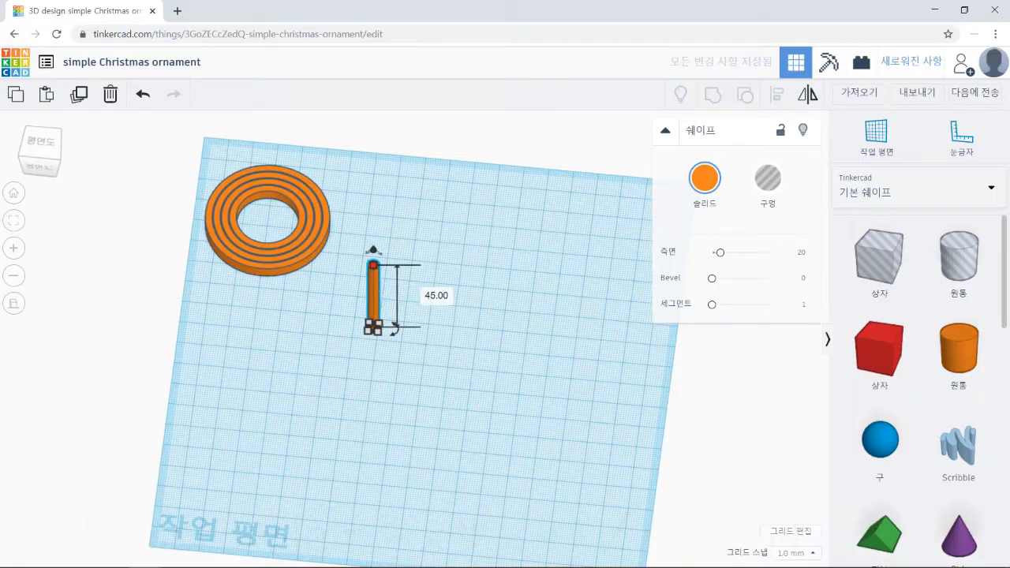
{"action": "left_click_drag", "start_coordinate": [719, 252], "coordinate": [768, 253]}
{"action": "left_click", "coordinate": [767, 178]}
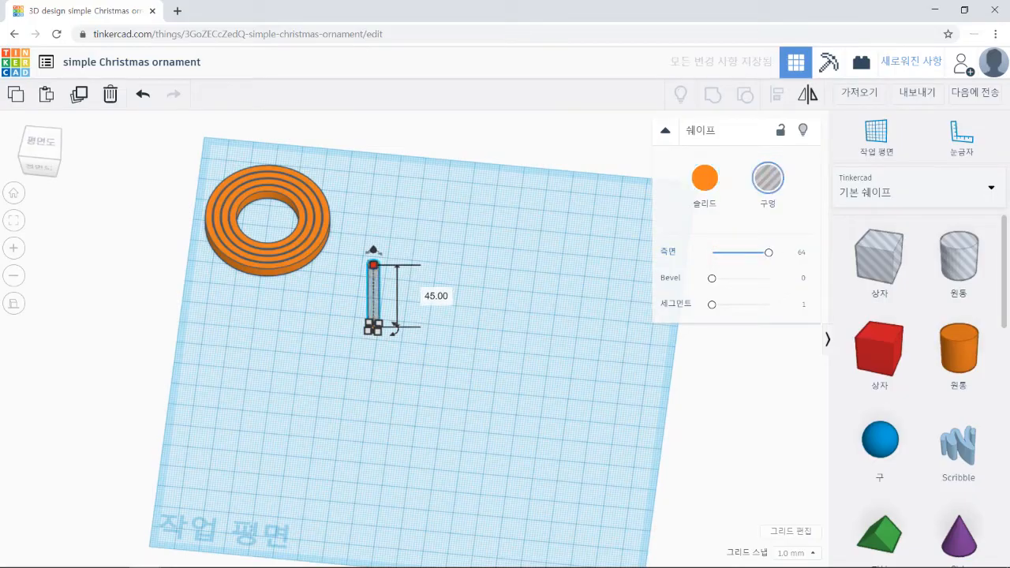
Duplicate the hole cylinder about 17 mm to the right, and make the copy a solid with a 3 x 3 mm base
{"action": "key", "text": "ctrl+d"}
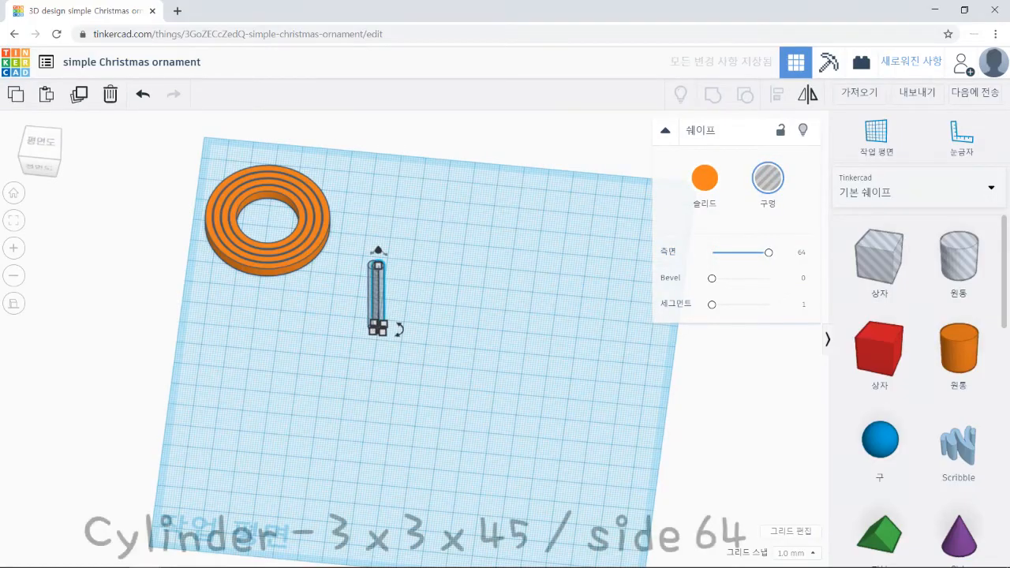
{"action": "left_click_drag", "start_coordinate": [374, 298], "coordinate": [421, 304]}
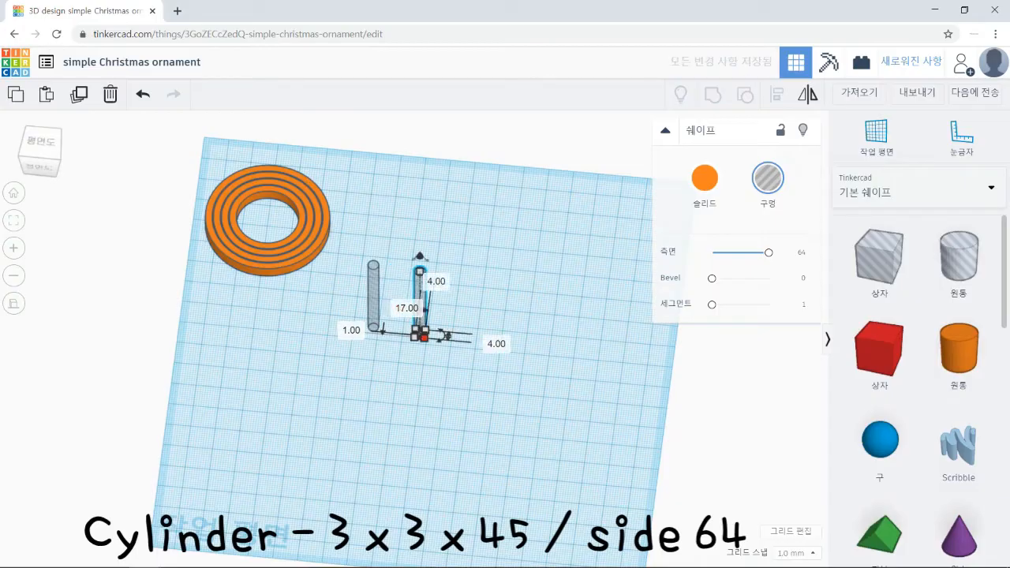
{"action": "left_click", "coordinate": [412, 388]}
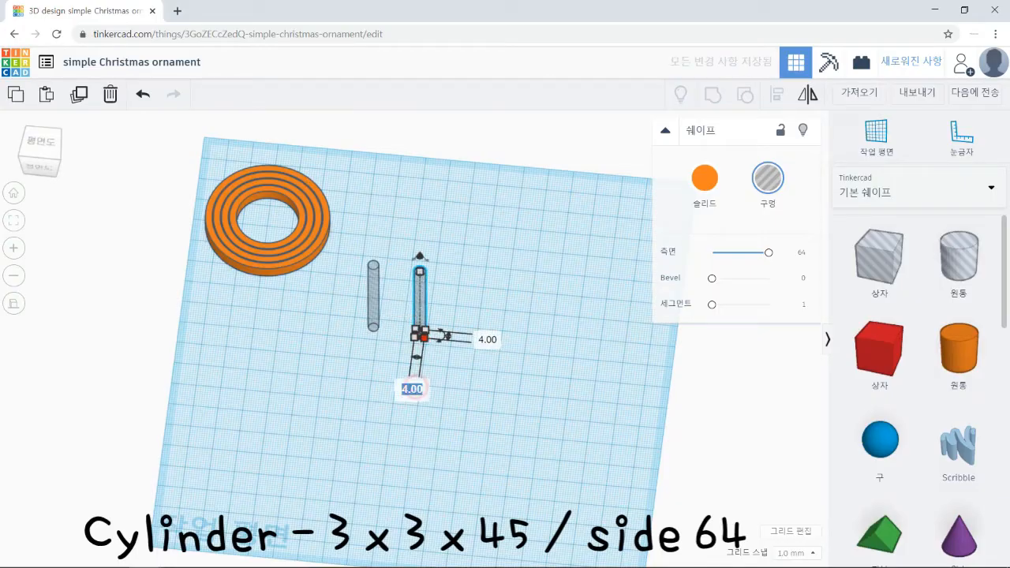
{"action": "key", "text": "Tab"}
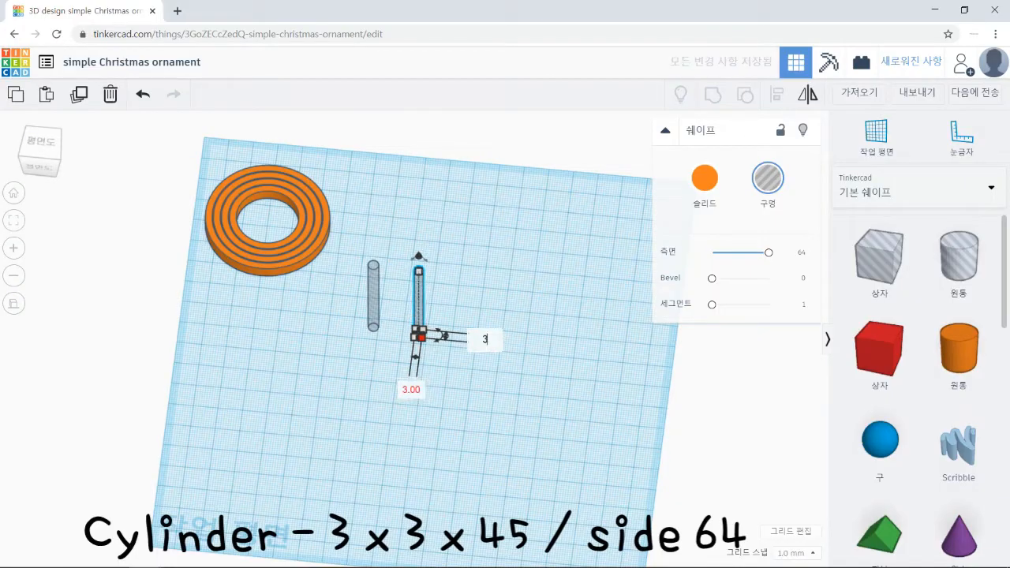
{"action": "key", "text": "Return"}
{"action": "left_click", "coordinate": [704, 178]}
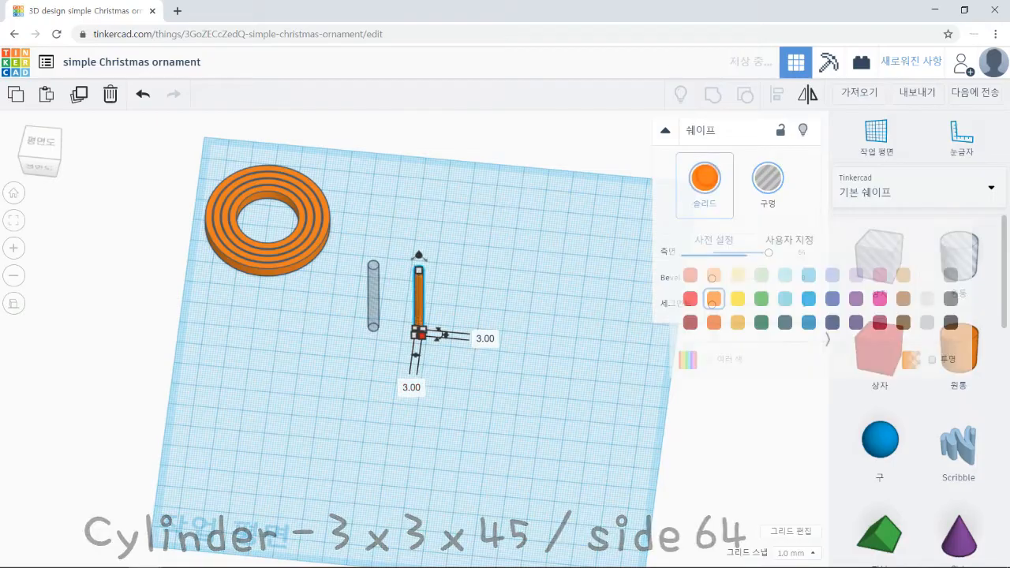
Rotate the hole cylinder and the solid cylinder together by 90° so both lie flat, running front to back
{"action": "left_click", "coordinate": [528, 268]}
{"action": "left_click_drag", "start_coordinate": [363, 311], "coordinate": [344, 314]}
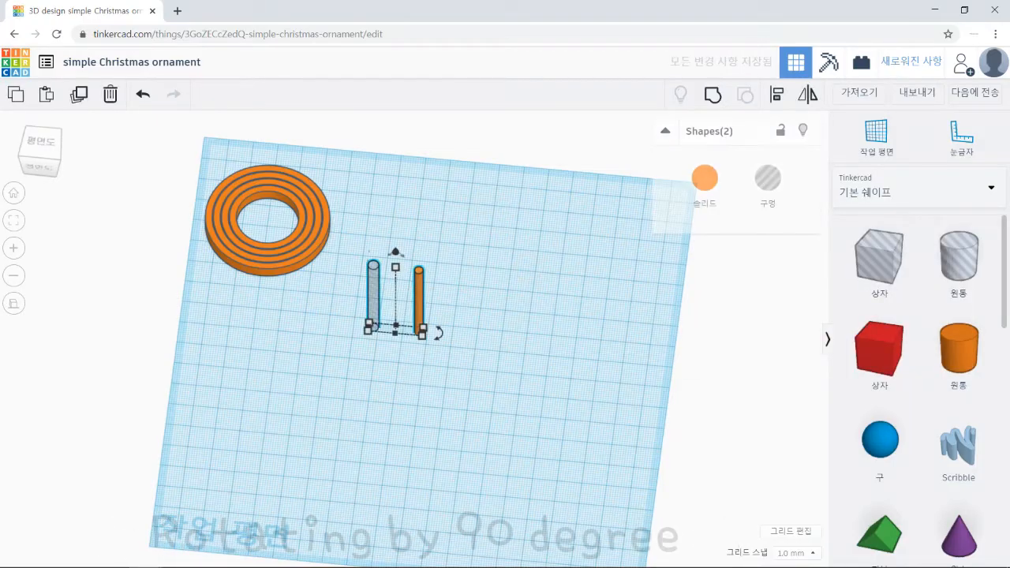
{"action": "right_click_drag", "start_coordinate": [313, 356], "coordinate": [237, 341]}
{"action": "mouse_move", "coordinate": [404, 240]}
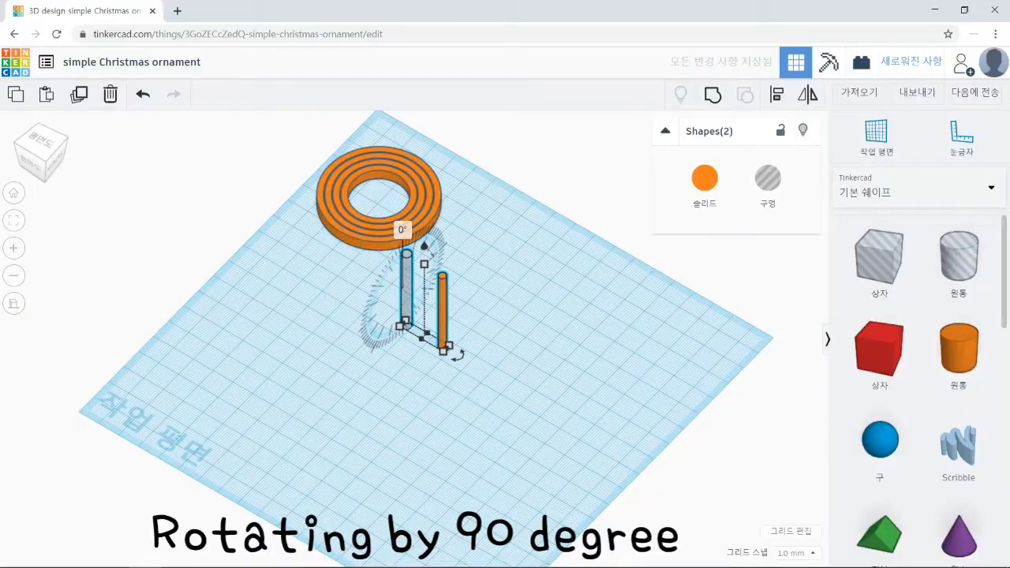
{"action": "left_click_drag", "start_coordinate": [404, 240], "coordinate": [368, 282]}
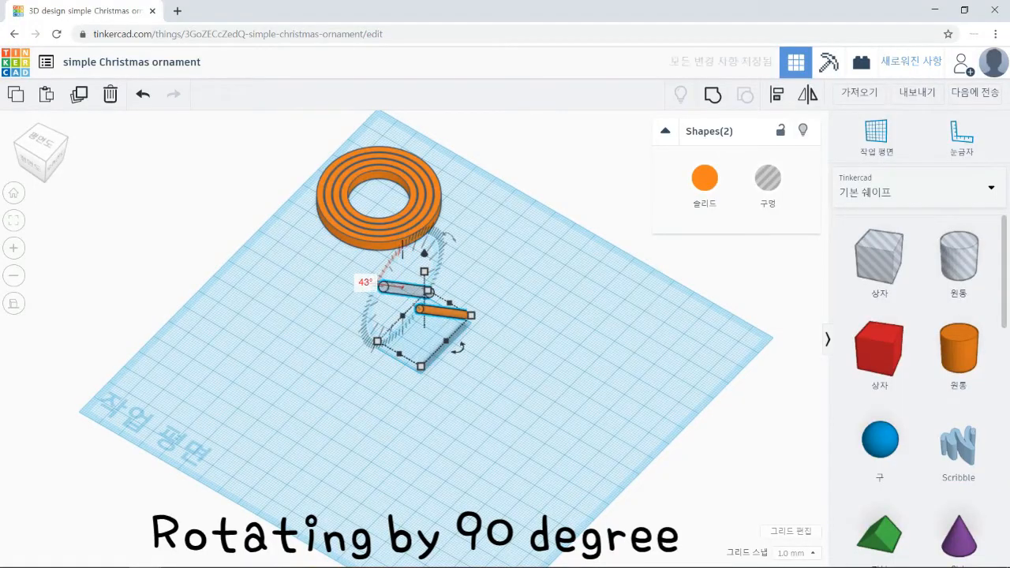
{"action": "left_click", "coordinate": [366, 283]}
{"action": "type", "text": "90"}
{"action": "key", "text": "Return"}
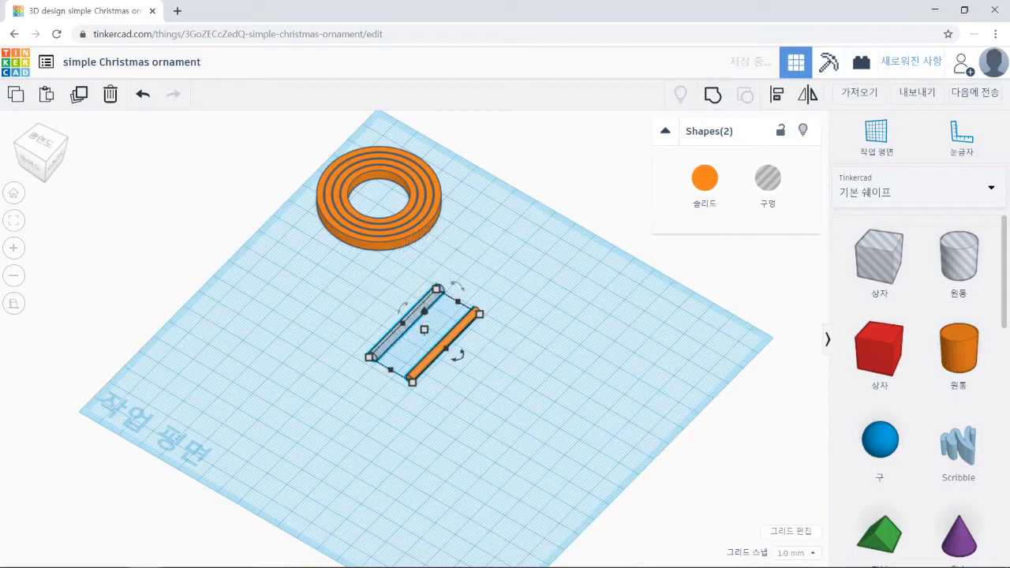
{"action": "left_click", "coordinate": [341, 422]}
Move the grouped rings next to the lying hole cylinder, about 16 mm right and 46 mm forward
{"action": "right_click_drag", "start_coordinate": [320, 416], "coordinate": [378, 417]}
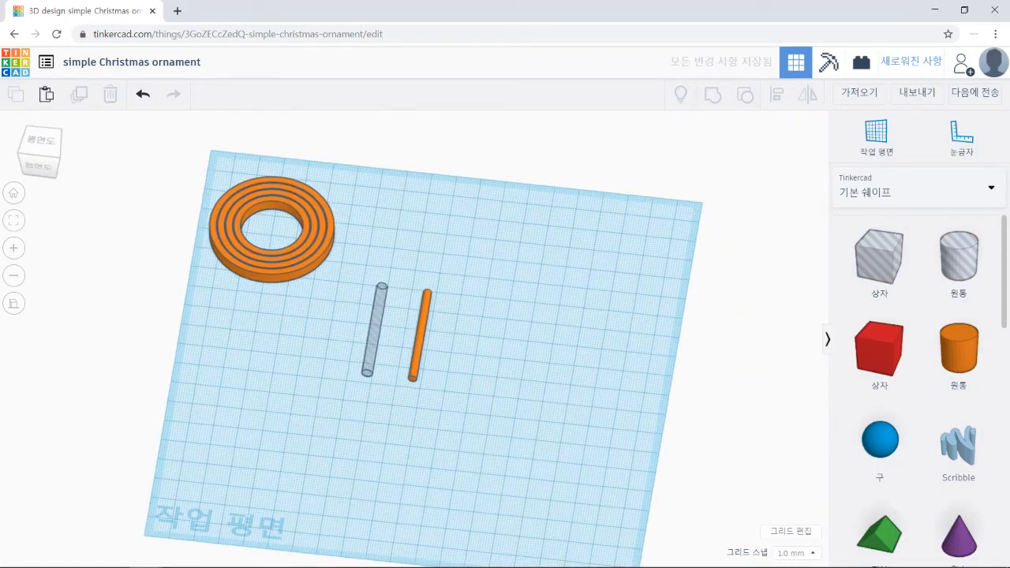
{"action": "left_click_drag", "start_coordinate": [267, 269], "coordinate": [290, 362]}
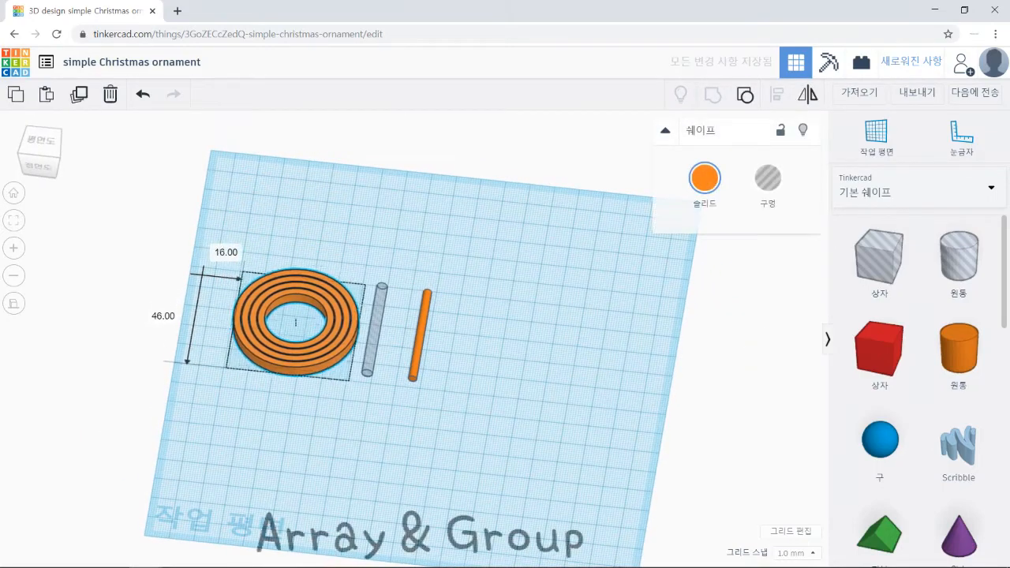
{"action": "left_click", "coordinate": [295, 432]}
{"action": "right_click_drag", "start_coordinate": [295, 432], "coordinate": [307, 445]}
Centre the rings and the hole cylinder on each other in all three directions, and group them to cut the hole
{"action": "left_click_drag", "start_coordinate": [210, 243], "coordinate": [397, 384]}
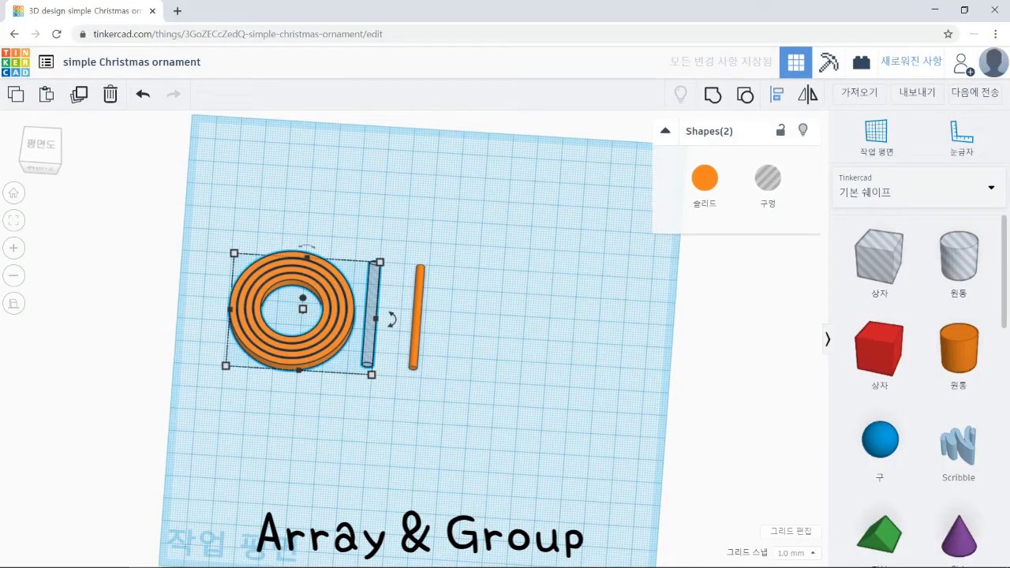
{"action": "key", "text": "l"}
{"action": "left_click", "coordinate": [297, 386]}
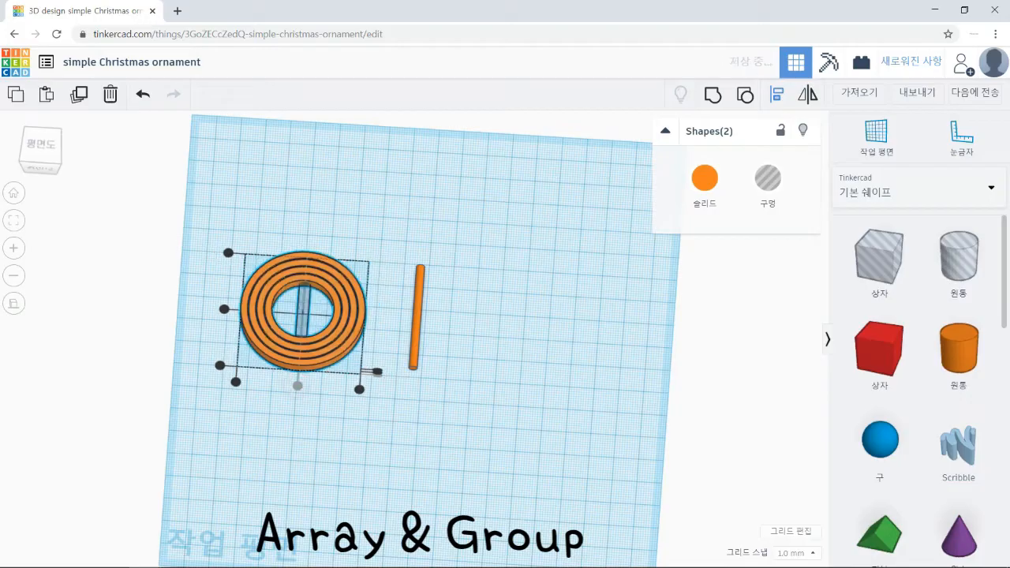
{"action": "left_click", "coordinate": [224, 309]}
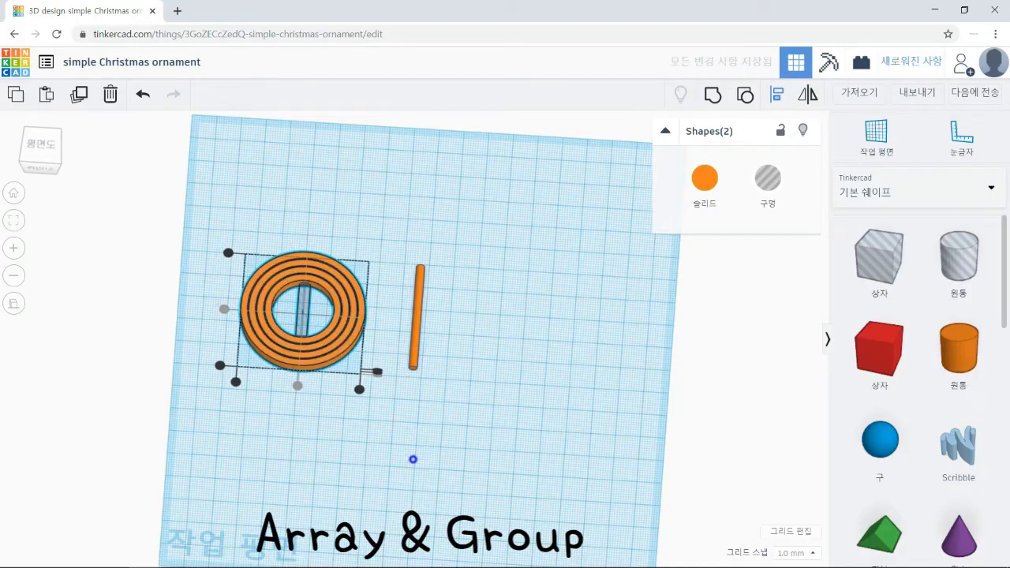
{"action": "right_click_drag", "start_coordinate": [413, 459], "coordinate": [412, 394]}
{"action": "scroll", "coordinate": [412, 394], "scroll_direction": "up", "scroll_amount": 1}
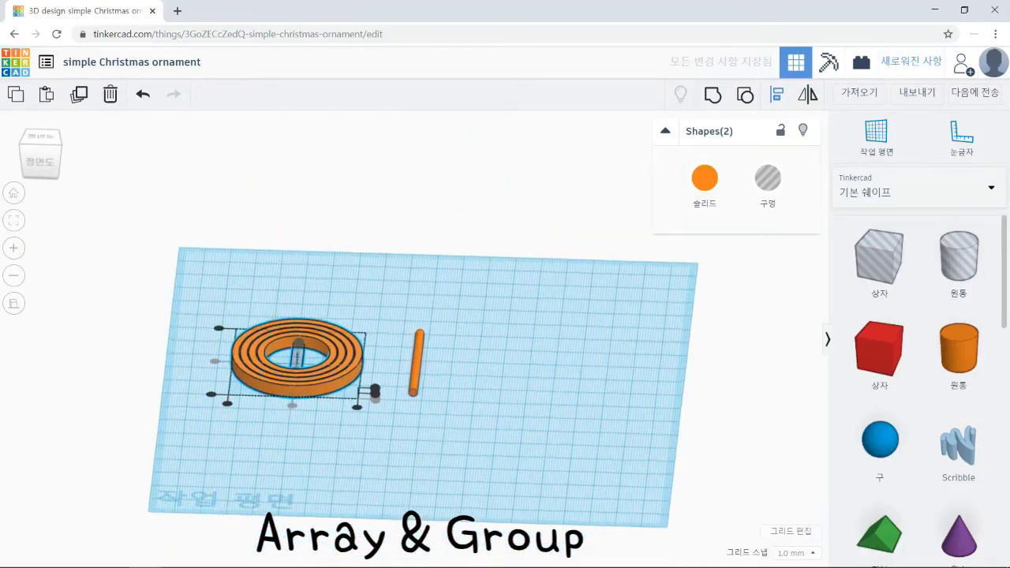
{"action": "scroll", "coordinate": [315, 399], "scroll_direction": "up", "scroll_amount": 5}
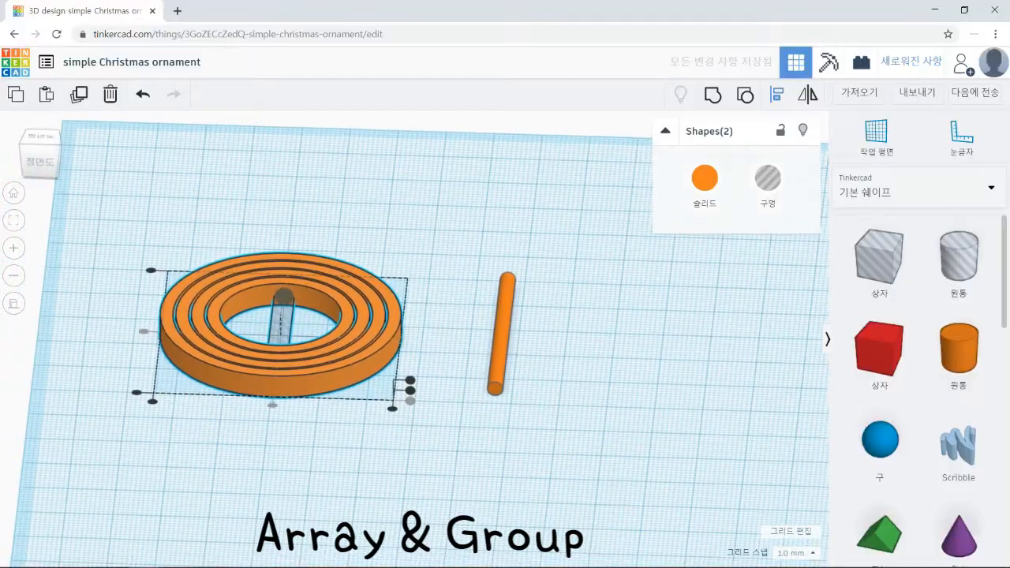
{"action": "scroll", "coordinate": [414, 339], "scroll_direction": "up", "scroll_amount": 3}
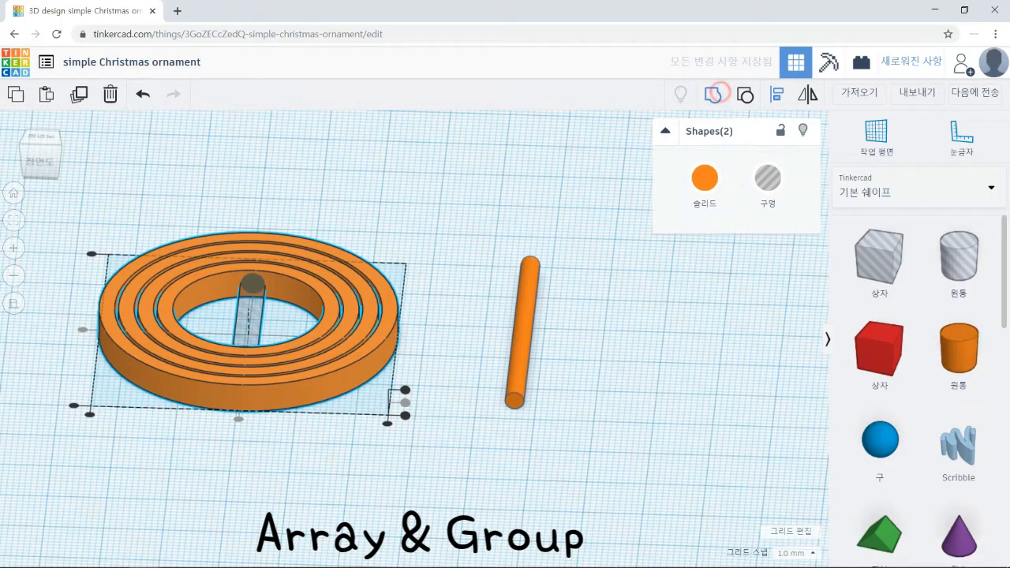
{"action": "left_click", "coordinate": [715, 93]}
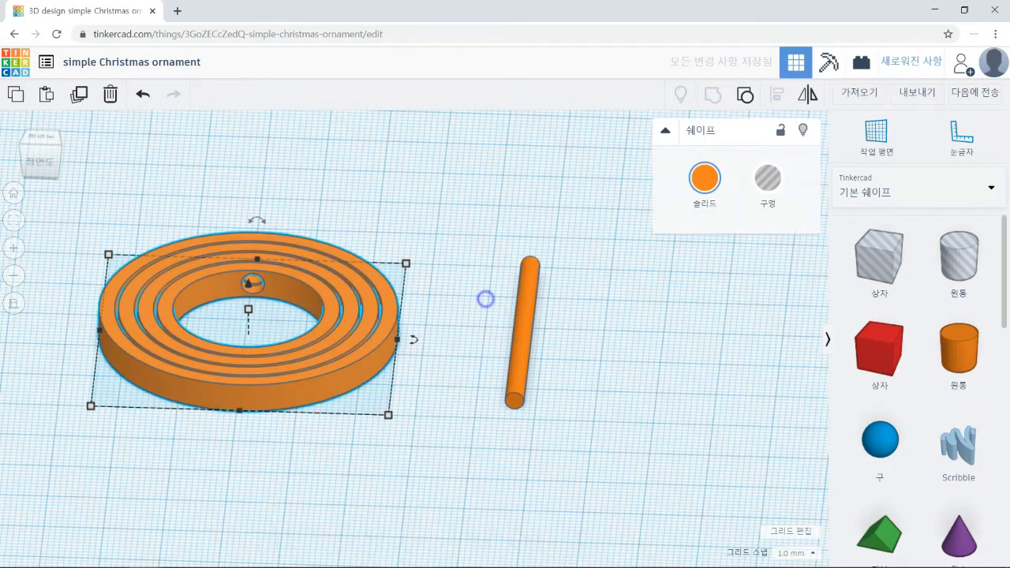
Centre the thin solid cylinder and the drilled rings on each other in all three directions, and group them
{"action": "scroll", "coordinate": [418, 276], "scroll_direction": "down", "scroll_amount": 3}
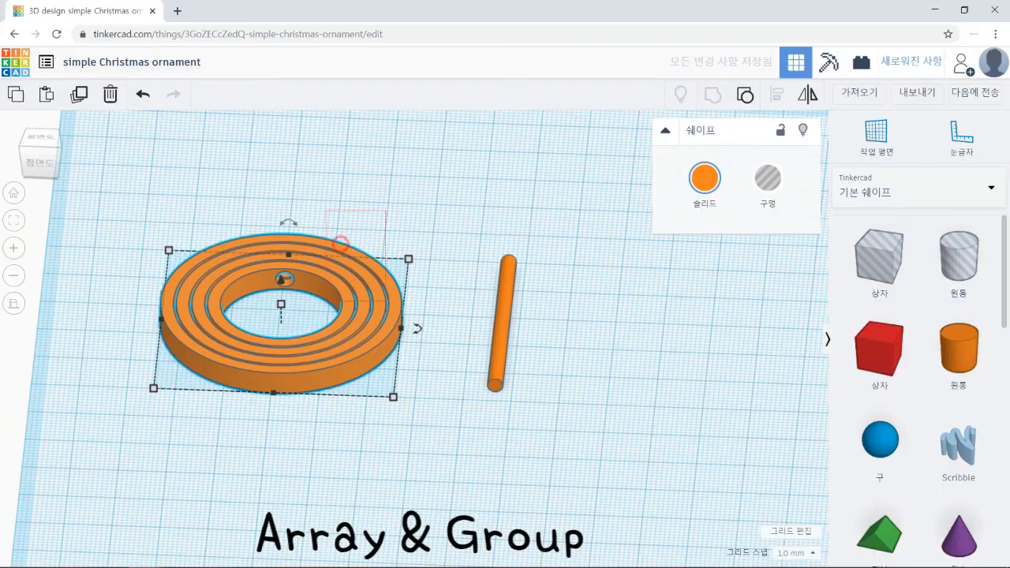
{"action": "left_click_drag", "start_coordinate": [340, 244], "coordinate": [532, 399]}
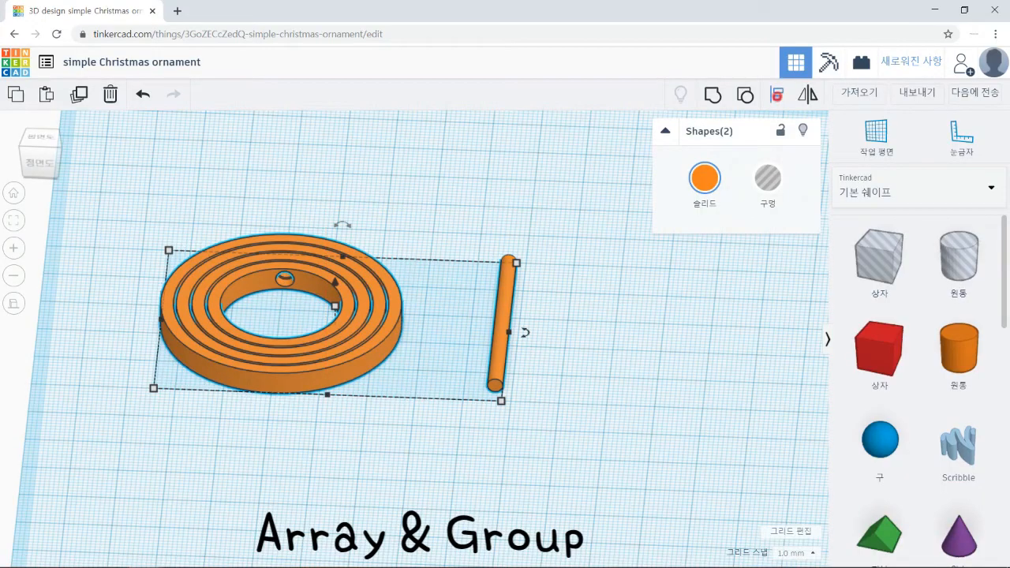
{"action": "left_click", "coordinate": [777, 95]}
{"action": "left_click", "coordinate": [326, 404]}
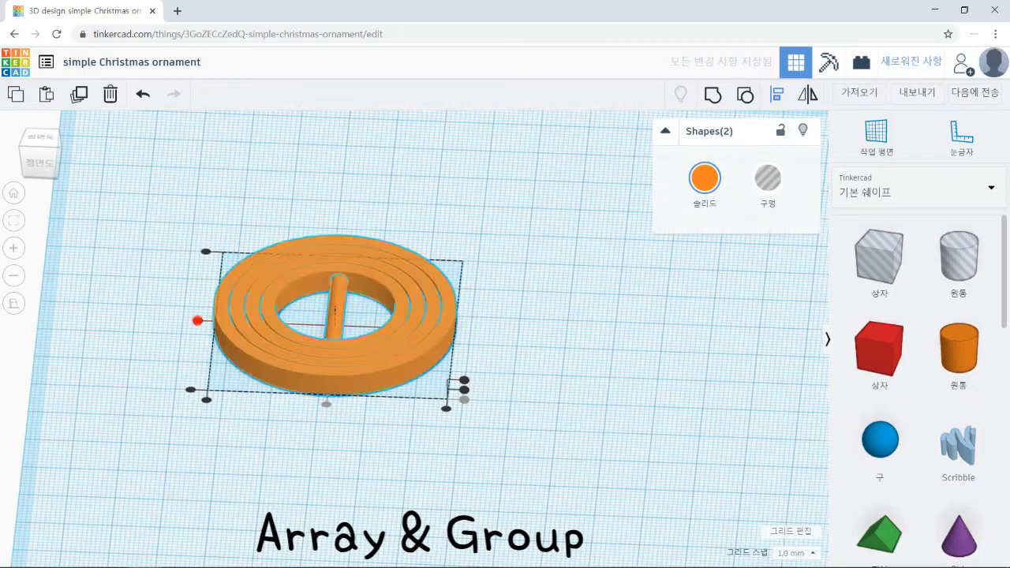
{"action": "left_click", "coordinate": [198, 321]}
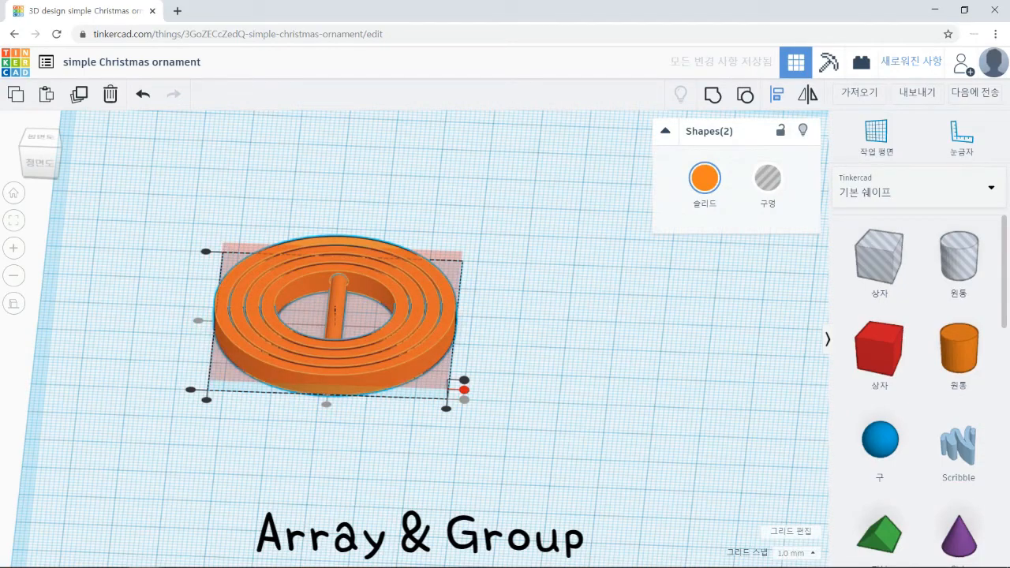
{"action": "left_click", "coordinate": [464, 390]}
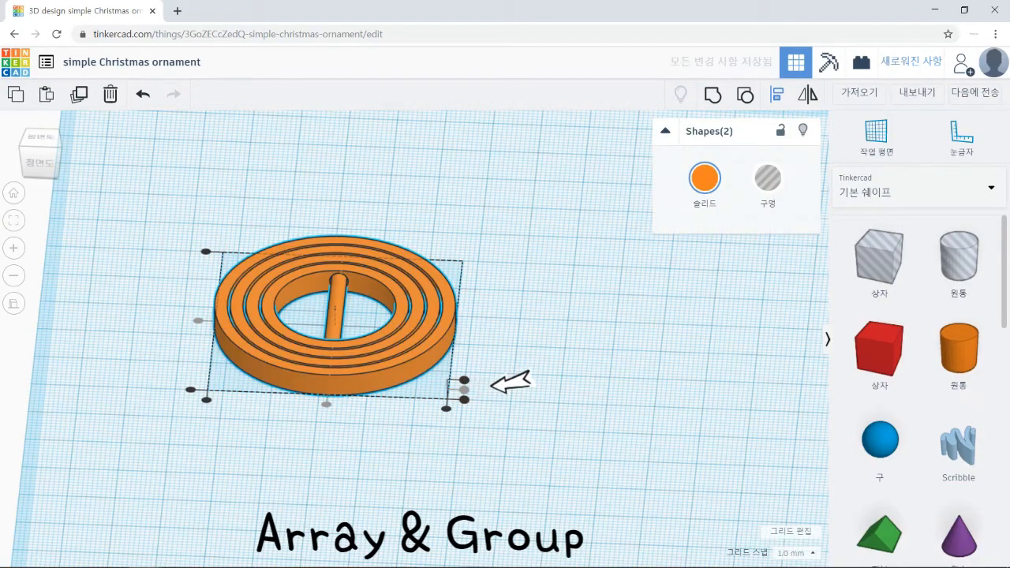
{"action": "key", "text": "ctrl+g"}
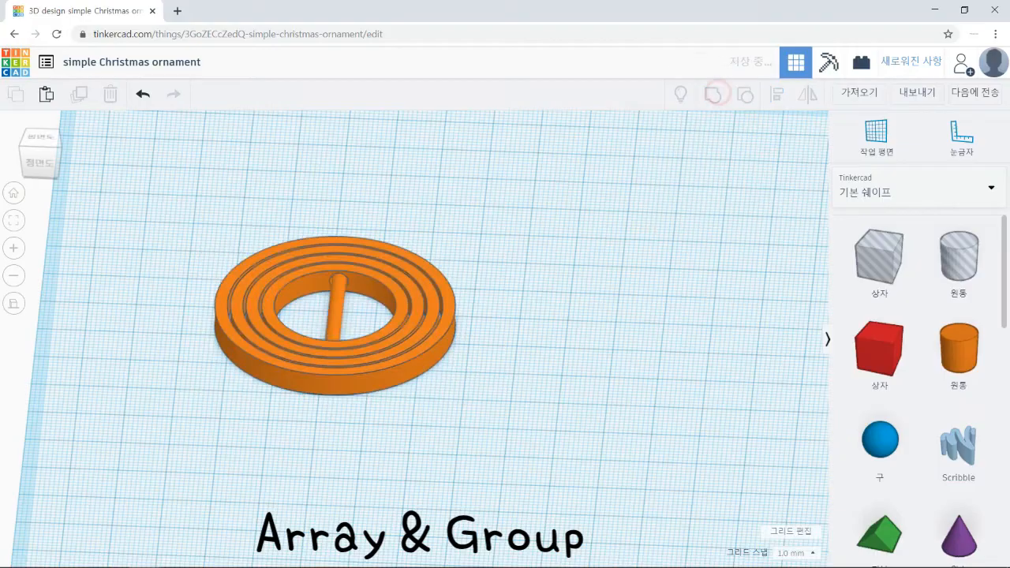
{"action": "left_click", "coordinate": [528, 280]}
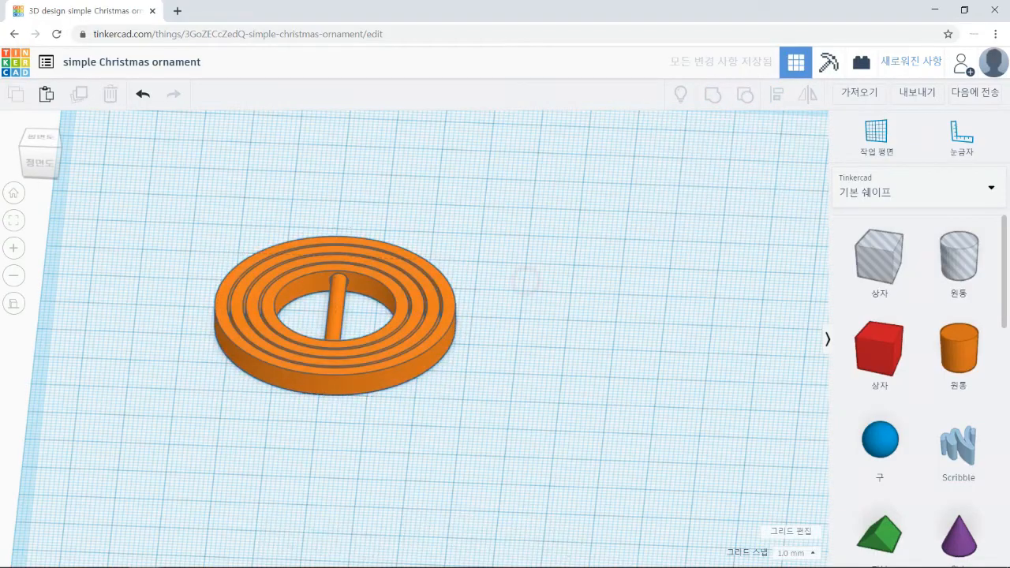
Place a tube to the right of the rings, and set its height to 5 mm and its wall thickness to 3
{"action": "scroll", "coordinate": [528, 280], "scroll_direction": "down", "scroll_amount": 5}
{"action": "right_click_drag", "start_coordinate": [527, 247], "coordinate": [528, 318]}
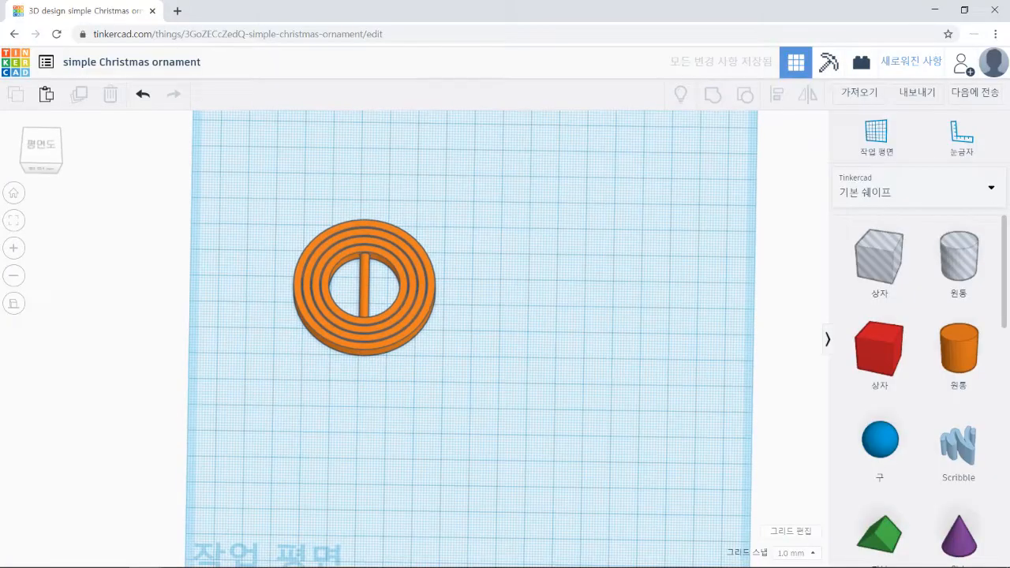
{"action": "middle_click_drag", "start_coordinate": [513, 319], "coordinate": [445, 340]}
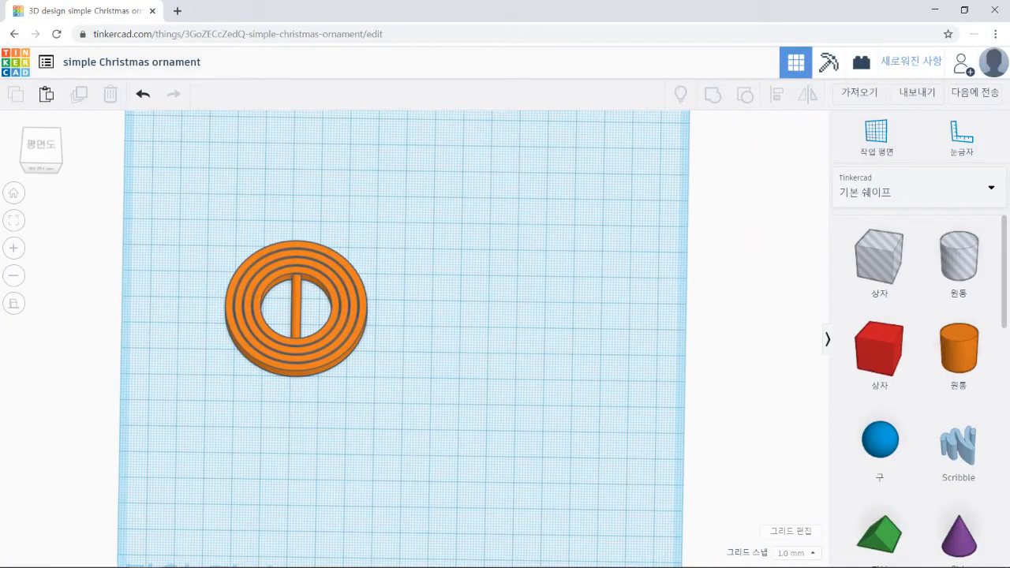
{"action": "right_click_drag", "start_coordinate": [446, 331], "coordinate": [437, 352]}
{"action": "scroll", "coordinate": [892, 394], "scroll_direction": "down", "scroll_amount": 11}
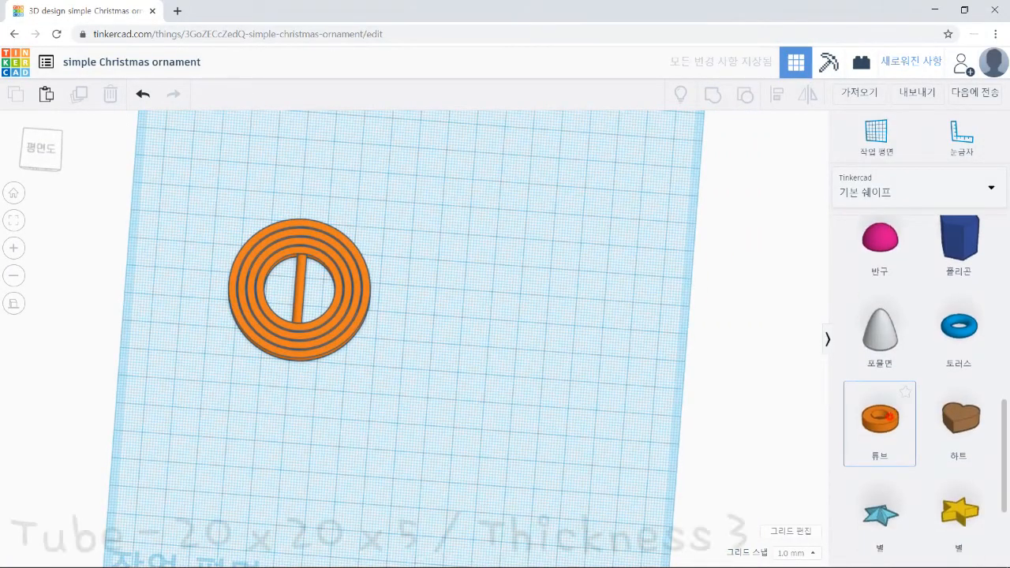
{"action": "left_click_drag", "start_coordinate": [879, 420], "coordinate": [458, 309]}
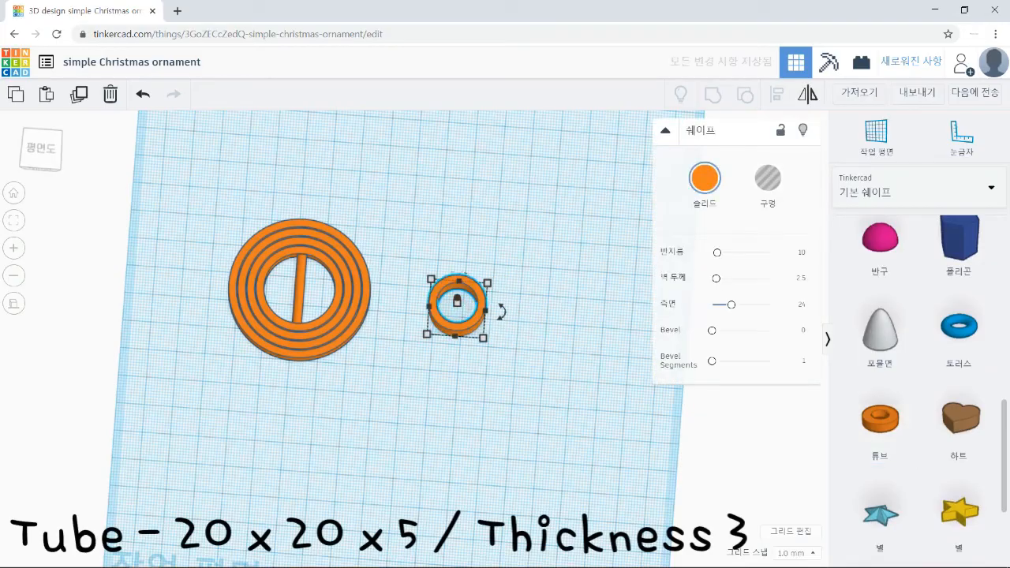
{"action": "right_click_drag", "start_coordinate": [465, 382], "coordinate": [466, 367]}
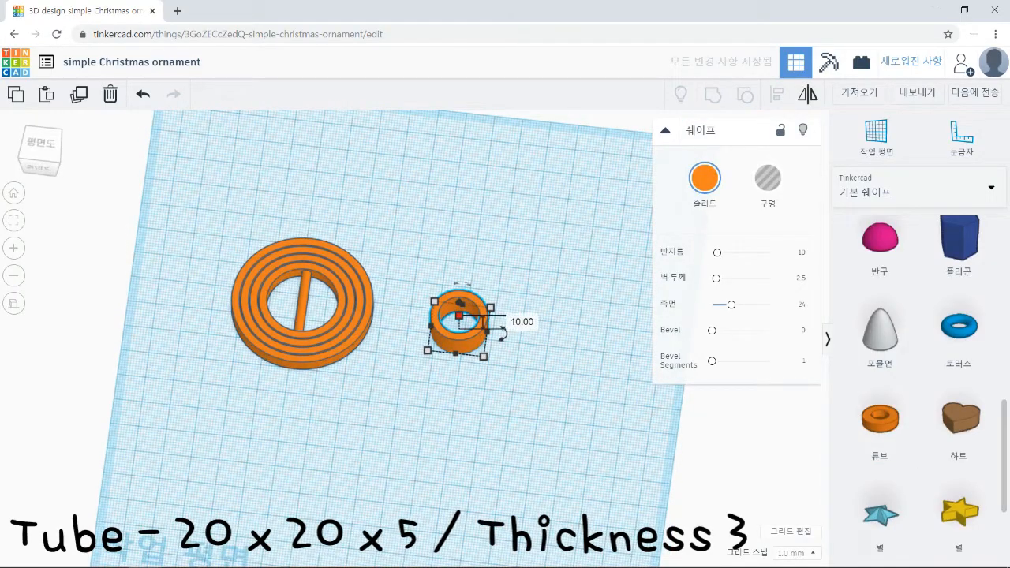
{"action": "key", "text": "Return"}
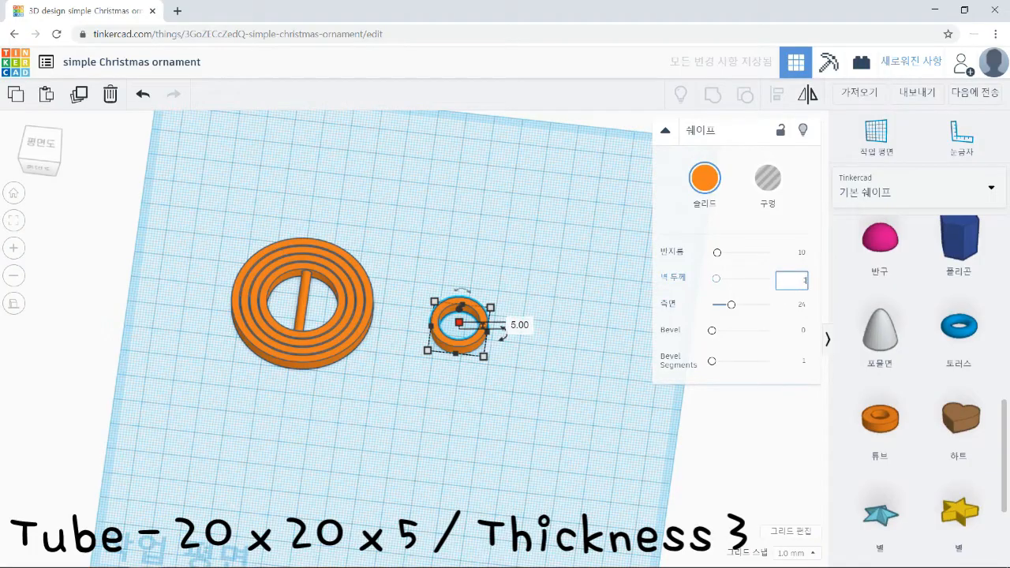
Cover the front half of the small tube with a box hole wider than the tube, and group them to cut it
{"action": "right_click_drag", "start_coordinate": [460, 394], "coordinate": [473, 437]}
{"action": "scroll", "coordinate": [919, 355], "scroll_direction": "up", "scroll_amount": 10}
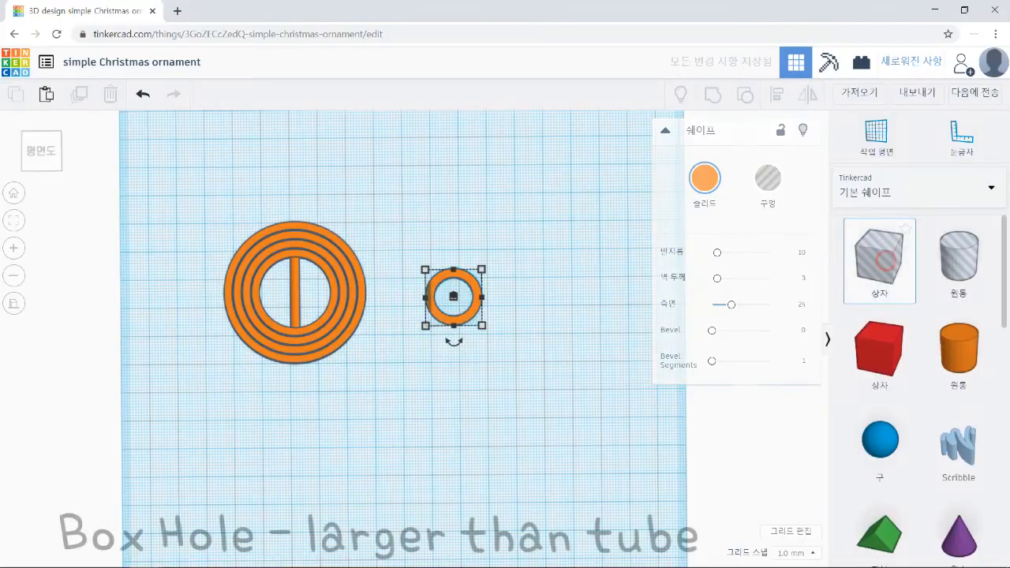
{"action": "left_click_drag", "start_coordinate": [879, 260], "coordinate": [518, 331]}
{"action": "left_click", "coordinate": [541, 321]}
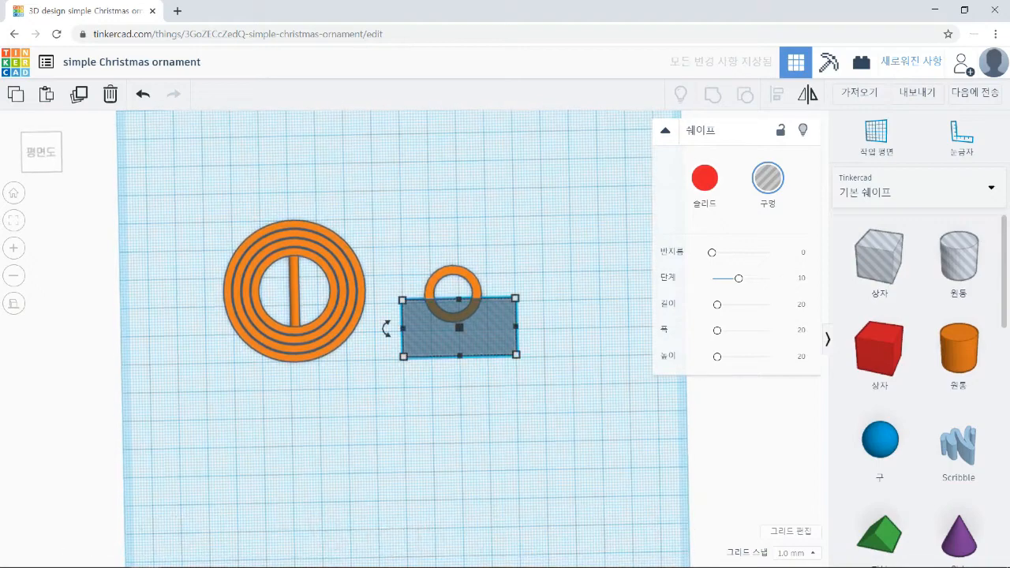
{"action": "left_click_drag", "start_coordinate": [416, 252], "coordinate": [509, 307]}
{"action": "key", "text": "ctrl+g"}
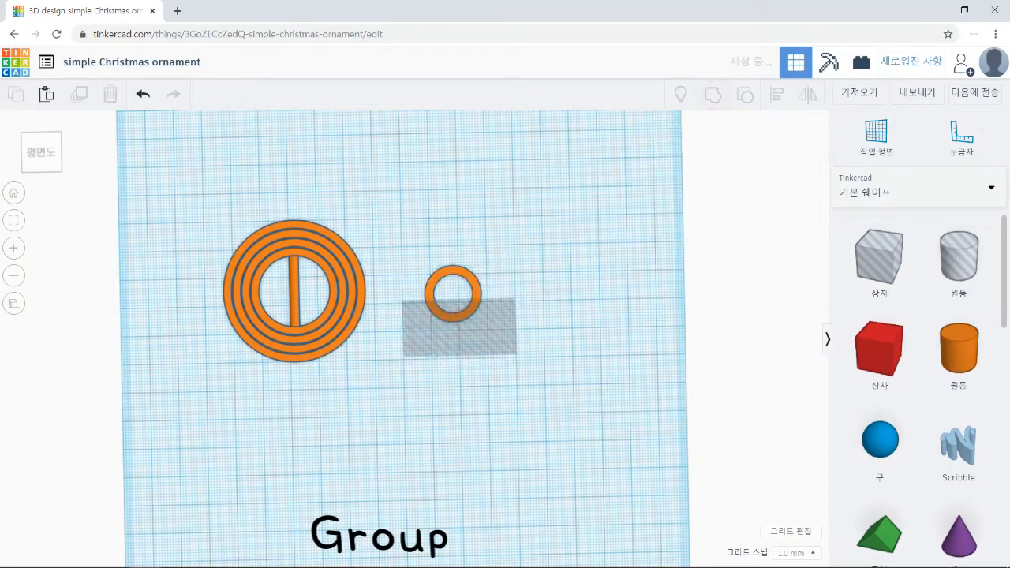
Move the half tube about 56 mm left and 27 mm back onto the rings' back edge as a hanging loop
{"action": "left_click_drag", "start_coordinate": [453, 283], "coordinate": [294, 210]}
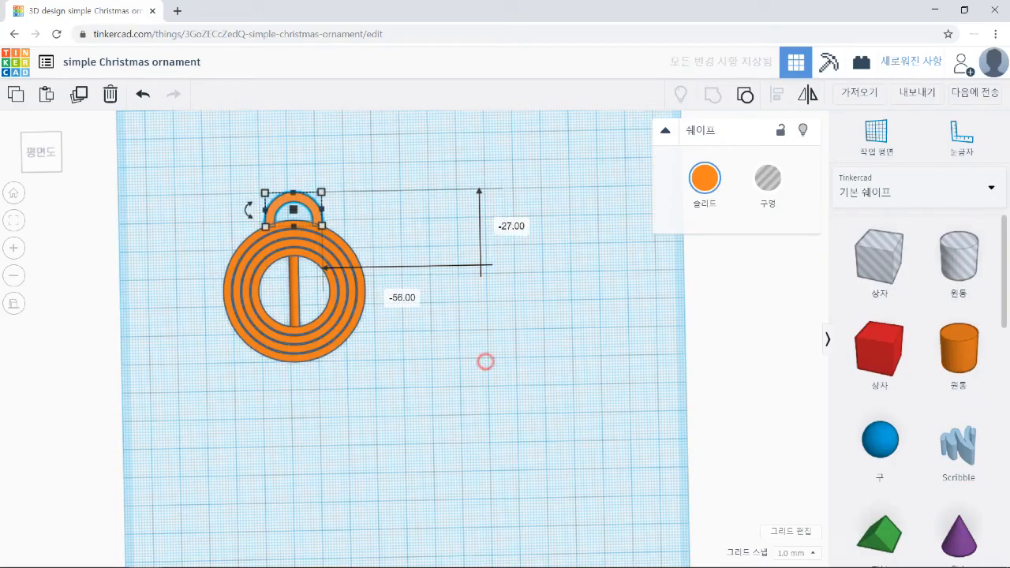
{"action": "left_click", "coordinate": [485, 361]}
{"action": "right_click_drag", "start_coordinate": [490, 393], "coordinate": [482, 379]}
{"action": "scroll", "coordinate": [482, 379], "scroll_direction": "down", "scroll_amount": 3}
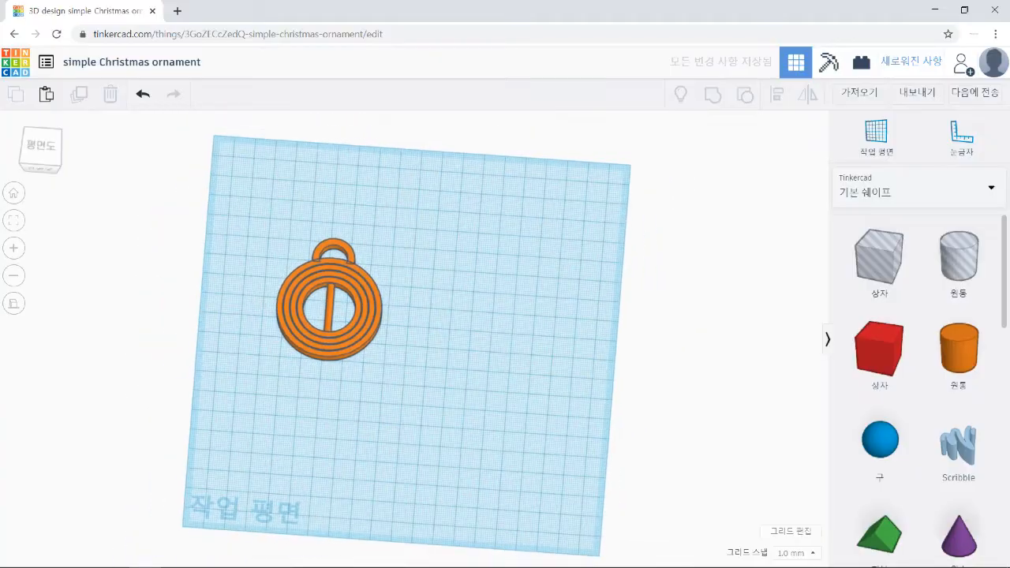
Move the rings and the hanging loop together into the back-left corner of the workplane
{"action": "left_click_drag", "start_coordinate": [264, 230], "coordinate": [418, 390]}
{"action": "left_click_drag", "start_coordinate": [363, 338], "coordinate": [307, 257]}
{"action": "left_click", "coordinate": [394, 261]}
{"action": "right_click_drag", "start_coordinate": [395, 262], "coordinate": [401, 280]}
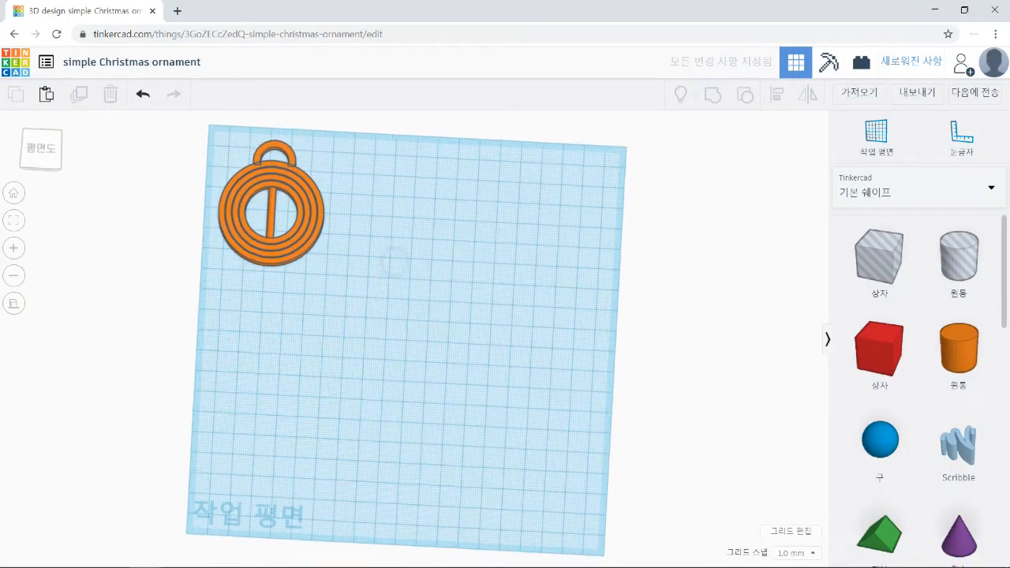
Add a snowflake (눈송이) from page 4 of all shape generators to the workplane, to the right of the ornament
{"action": "left_click", "coordinate": [991, 188]}
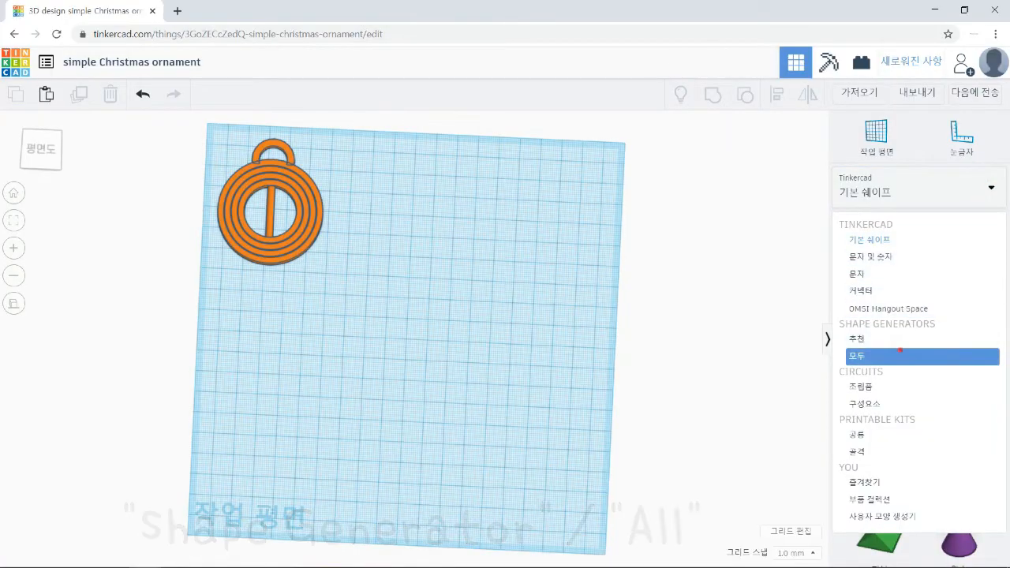
{"action": "left_click", "coordinate": [859, 355]}
{"action": "scroll", "coordinate": [919, 386], "scroll_direction": "down", "scroll_amount": 3}
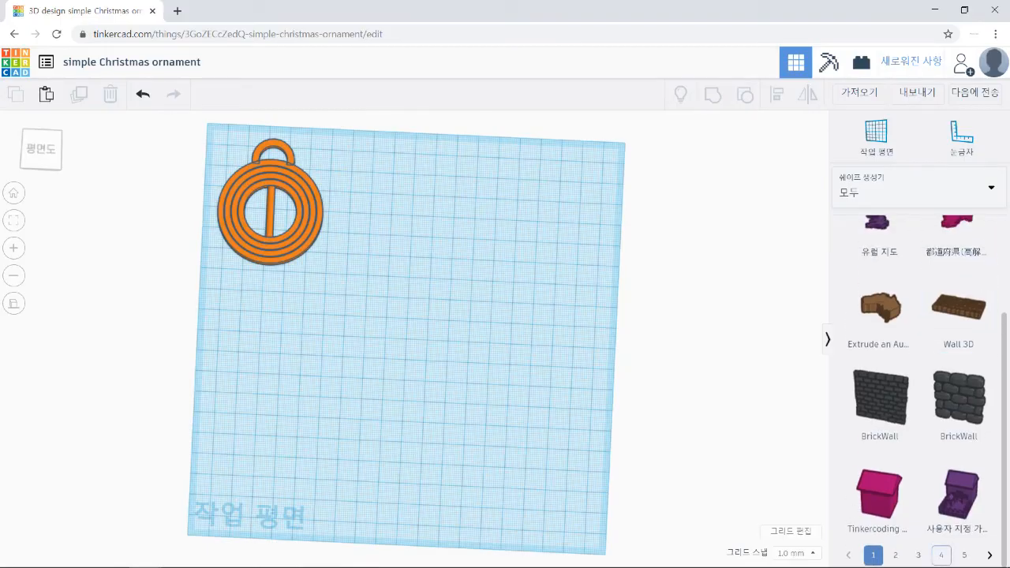
{"action": "left_click", "coordinate": [941, 555]}
{"action": "left_click_drag", "start_coordinate": [879, 491], "coordinate": [386, 247]}
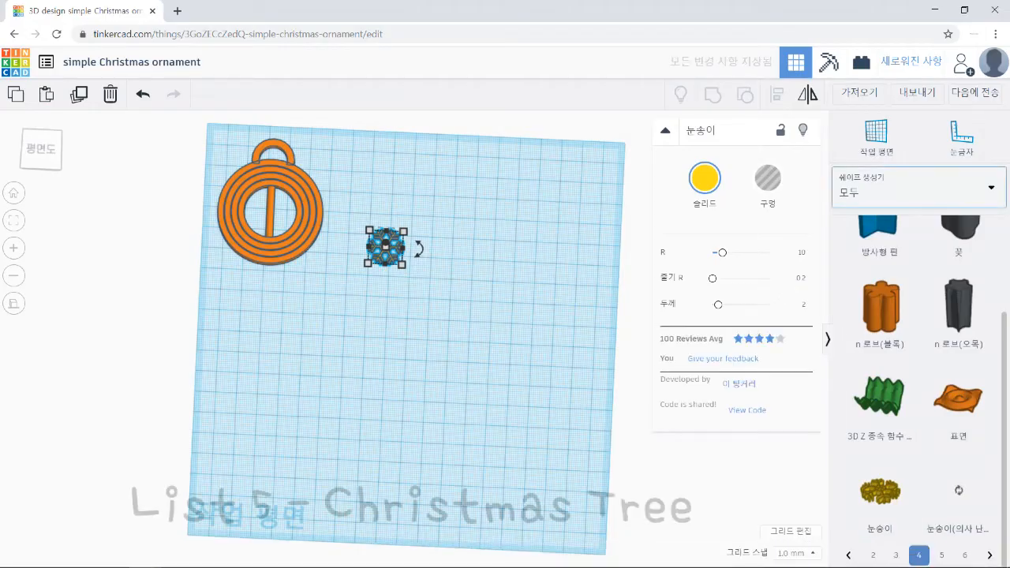
Add a spruce tree (가문비나무) from page 5 of all shape generators to the workplane, to the right of the snowflake
{"action": "left_click", "coordinate": [942, 554]}
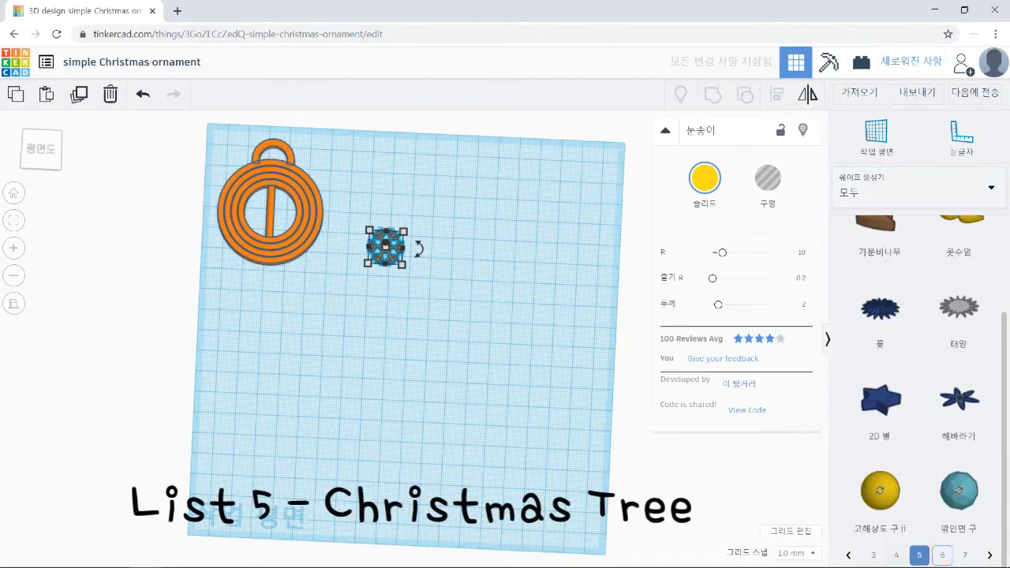
{"action": "scroll", "coordinate": [919, 394], "scroll_direction": "up", "scroll_amount": 2}
{"action": "left_click_drag", "start_coordinate": [880, 300], "coordinate": [447, 243]}
{"action": "left_click", "coordinate": [559, 250]}
{"action": "scroll", "coordinate": [559, 250], "scroll_direction": "up", "scroll_amount": 3}
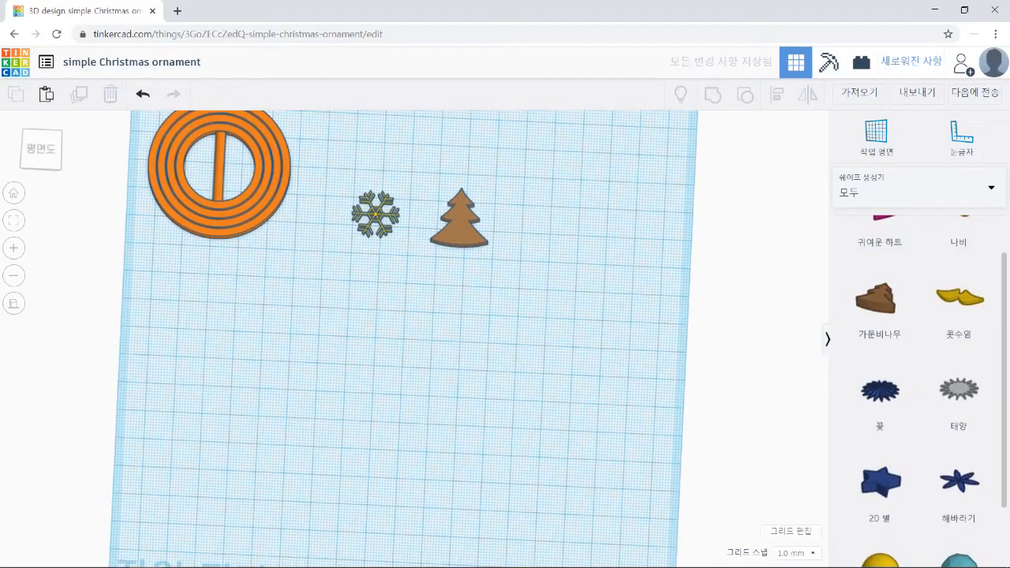
Duplicate the rings together with their hanging loop, and place the copy in the open area in front of the snowflake
{"action": "scroll", "coordinate": [415, 345], "scroll_direction": "down", "scroll_amount": 3}
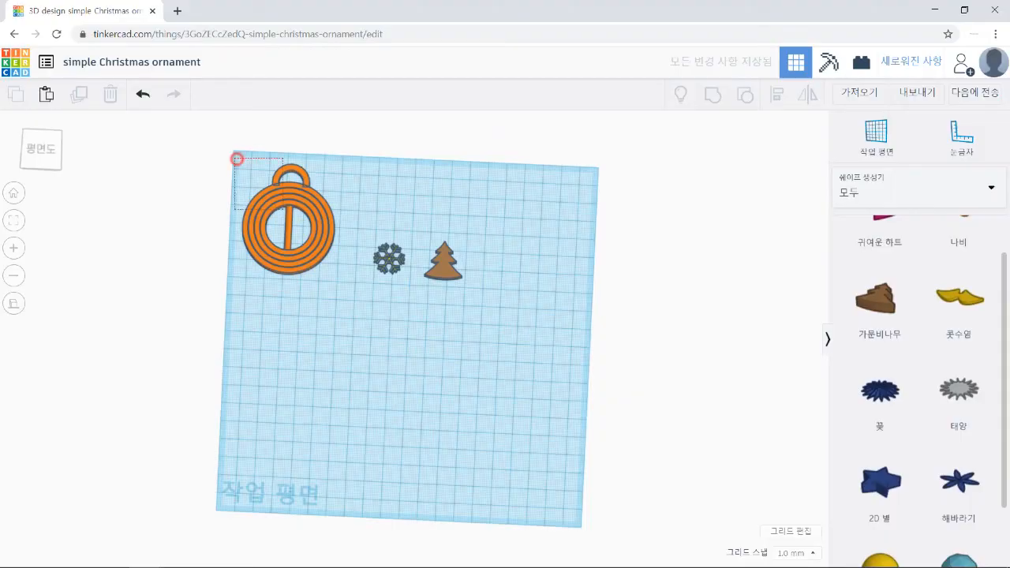
{"action": "left_click_drag", "start_coordinate": [236, 159], "coordinate": [339, 278]}
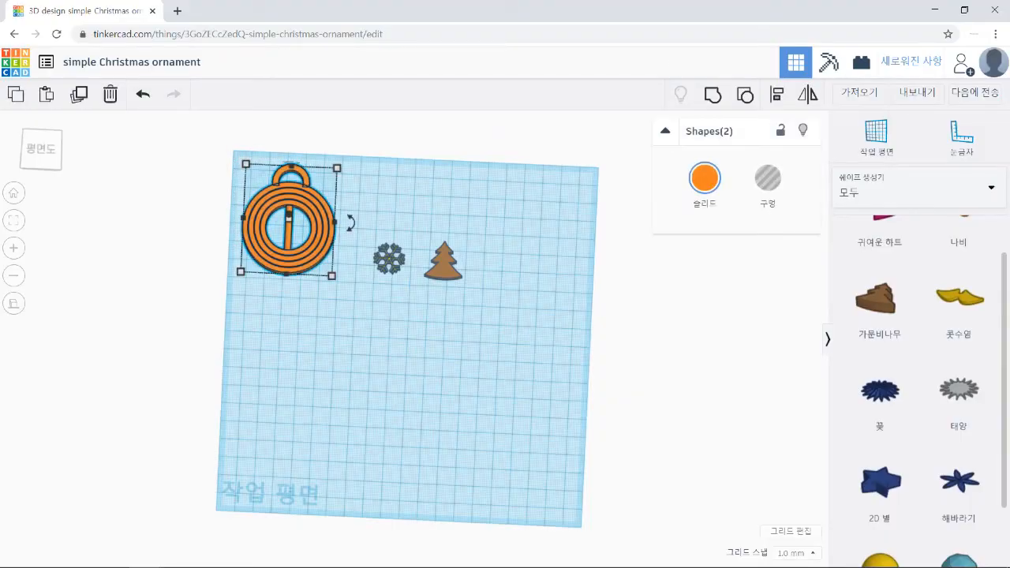
{"action": "key", "text": "ctrl+v"}
{"action": "left_click_drag", "start_coordinate": [342, 260], "coordinate": [355, 408]}
{"action": "left_click", "coordinate": [450, 388]}
{"action": "middle_click_drag", "start_coordinate": [451, 387], "coordinate": [488, 312]}
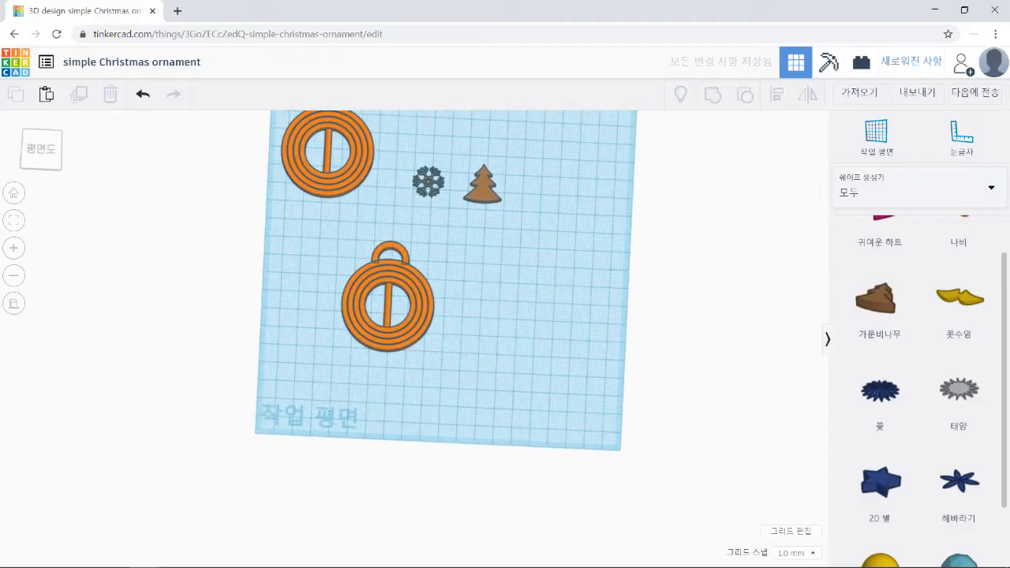
Move the snowflake about 19 mm left and 70 mm forward into the copied ornament's central opening, and edit its height
{"action": "scroll", "coordinate": [487, 310], "scroll_direction": "up", "scroll_amount": 3}
{"action": "left_click_drag", "start_coordinate": [433, 135], "coordinate": [380, 296]}
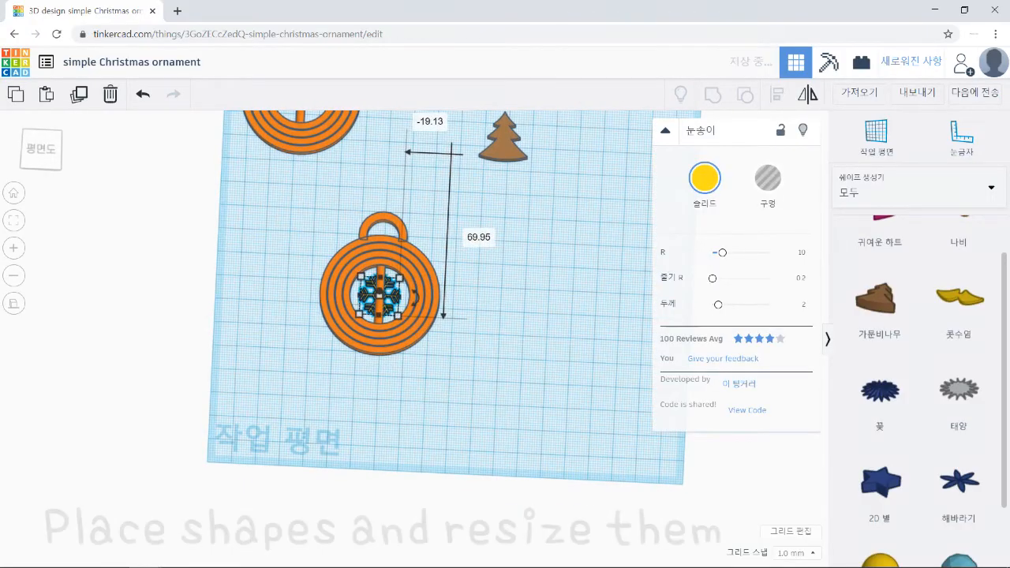
{"action": "scroll", "coordinate": [311, 402], "scroll_direction": "up", "scroll_amount": 5}
{"action": "right_click_drag", "start_coordinate": [311, 402], "coordinate": [374, 297]}
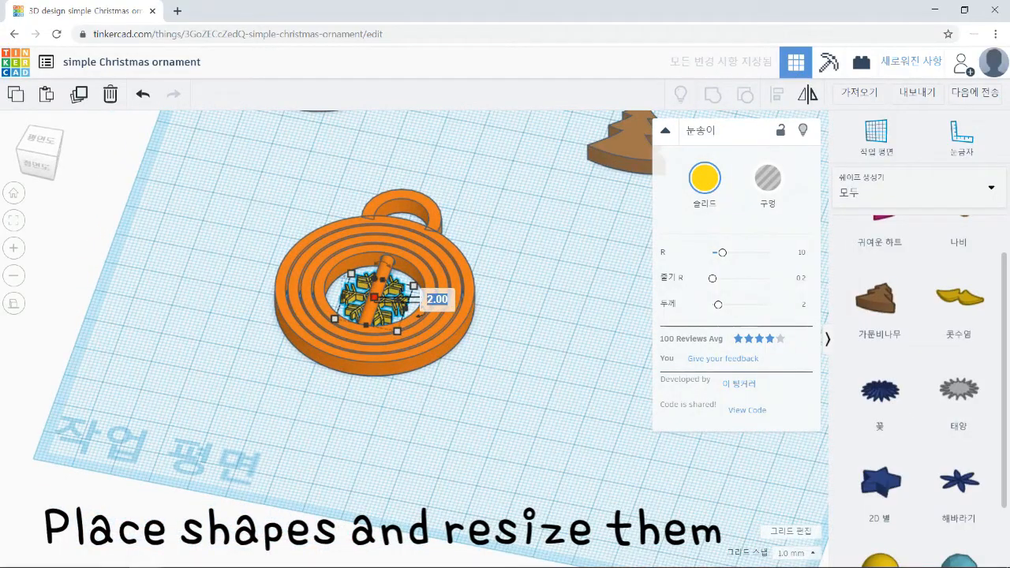
{"action": "key", "text": "Return"}
Enlarge the snowflake from its back-right corner to nearly fill the central opening, and set its stem R (줄기 R) to 0.4
{"action": "right_click_drag", "start_coordinate": [392, 316], "coordinate": [333, 421]}
{"action": "scroll", "coordinate": [347, 276], "scroll_direction": "up", "scroll_amount": 4}
{"action": "middle_click_drag", "start_coordinate": [348, 276], "coordinate": [425, 442]}
{"action": "scroll", "coordinate": [414, 340], "scroll_direction": "up", "scroll_amount": 4}
{"action": "middle_click_drag", "start_coordinate": [414, 339], "coordinate": [416, 281]}
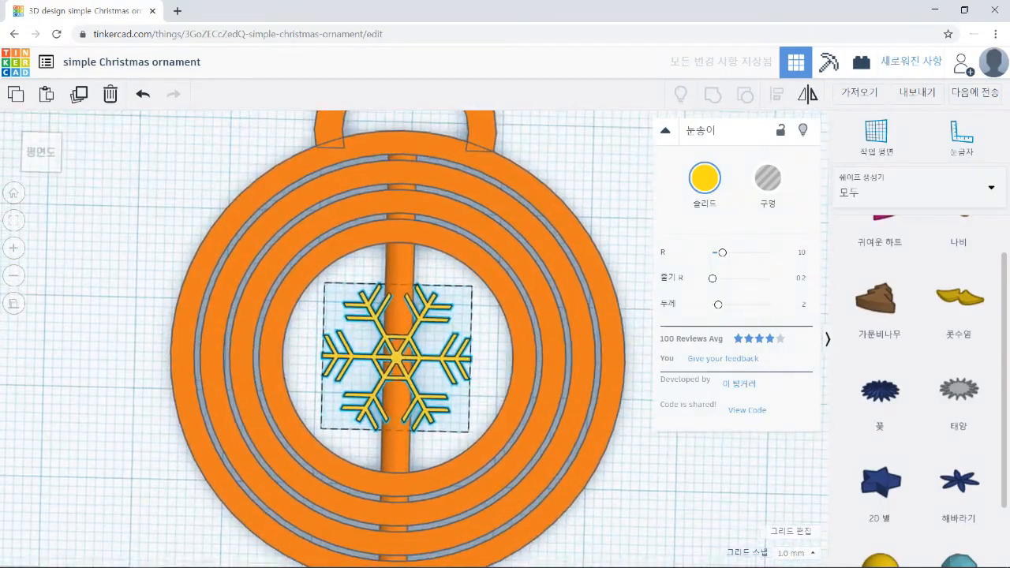
{"action": "mouse_move", "coordinate": [472, 283]}
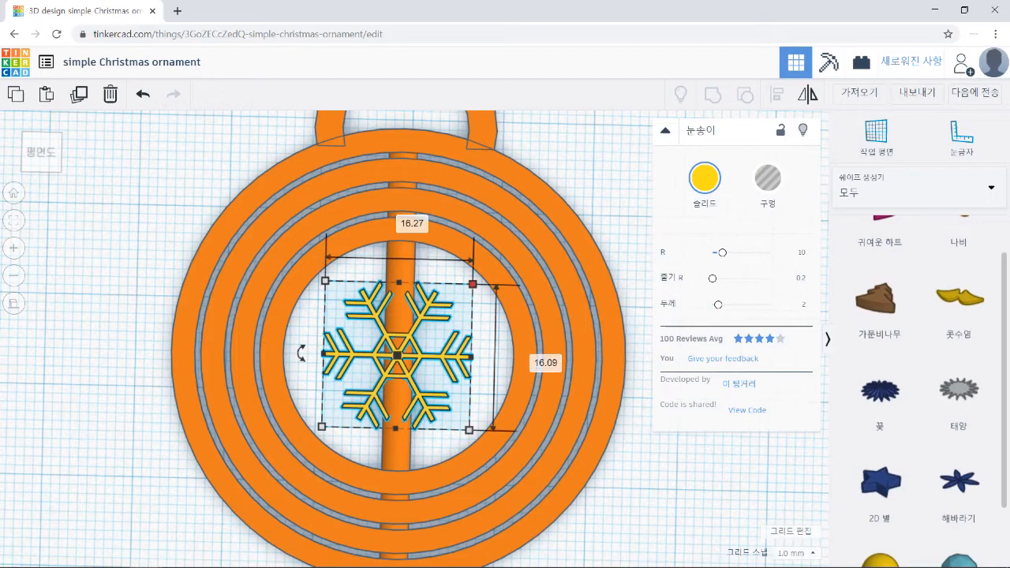
{"action": "left_click_drag", "start_coordinate": [472, 284], "coordinate": [491, 267]}
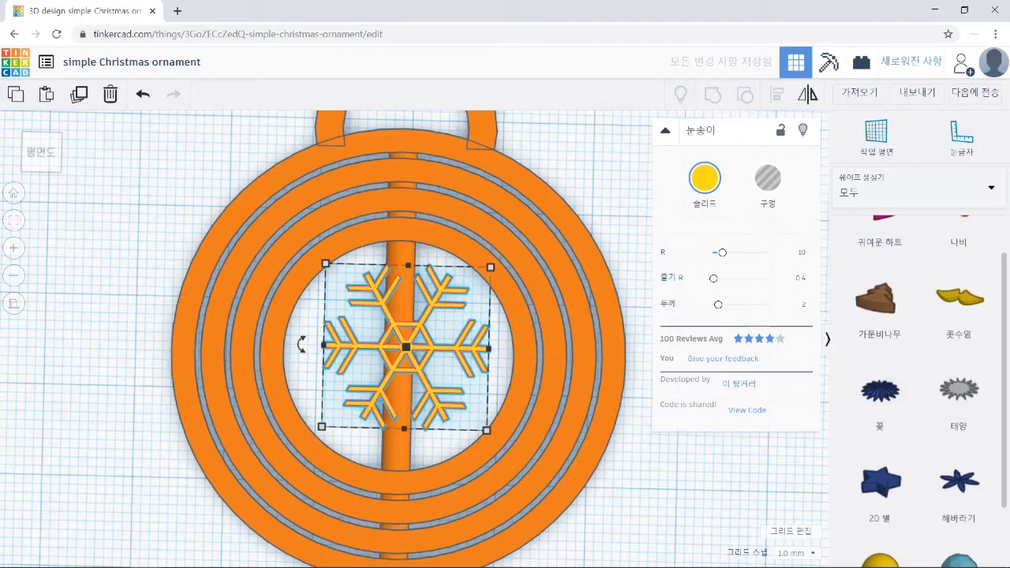
Select the snowflake and the rings together, and align their centers in both horizontal directions
{"action": "scroll", "coordinate": [414, 339], "scroll_direction": "down", "scroll_amount": 3}
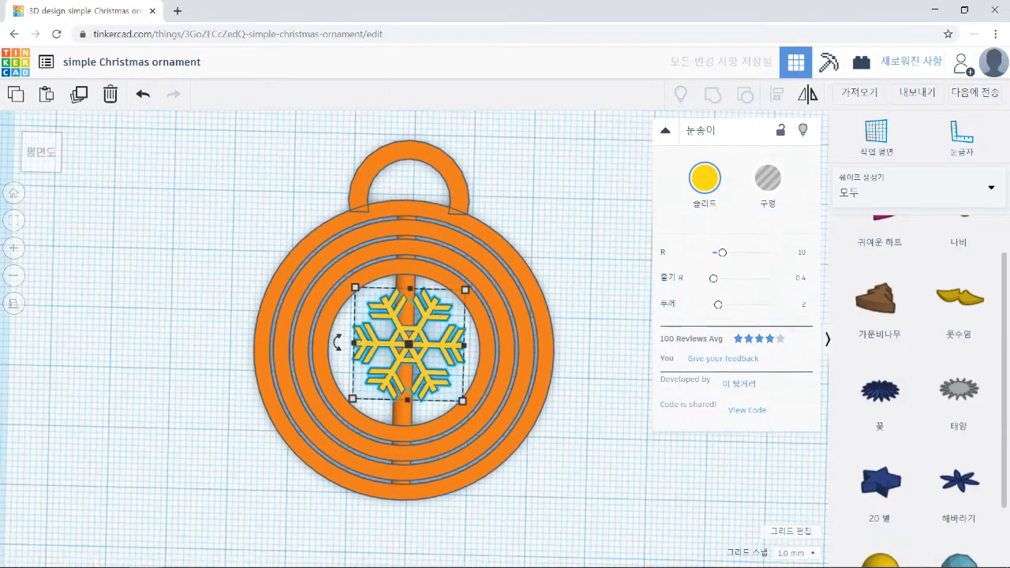
{"action": "left_click_drag", "start_coordinate": [257, 334], "coordinate": [257, 333]}
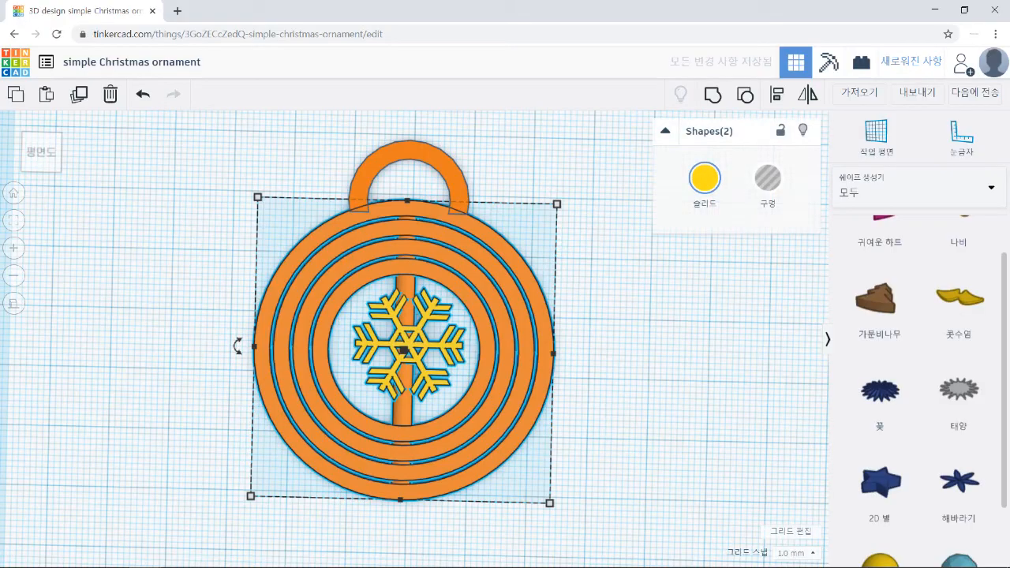
{"action": "left_click", "coordinate": [776, 93]}
{"action": "left_click", "coordinate": [407, 183]}
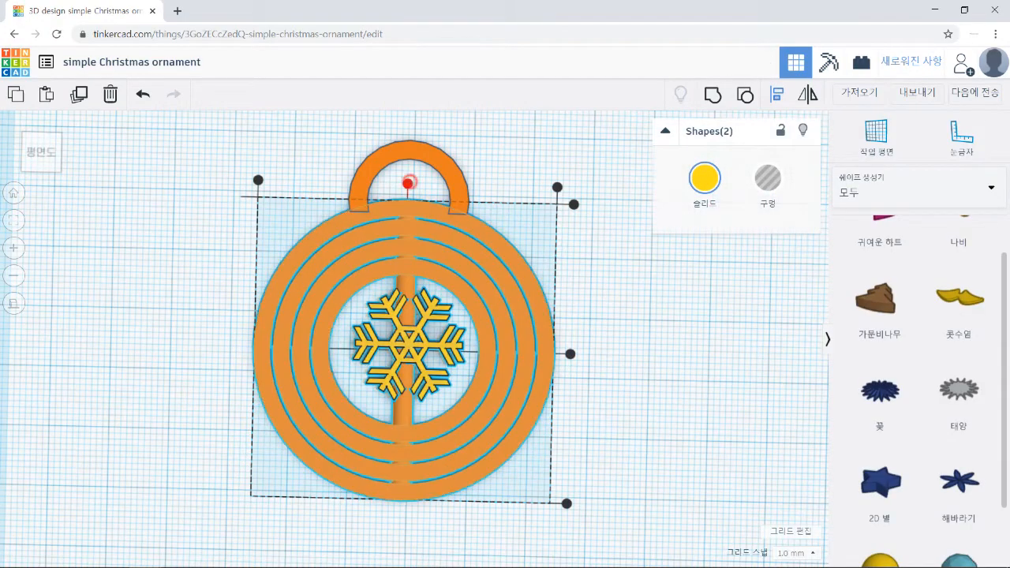
{"action": "left_click", "coordinate": [570, 354]}
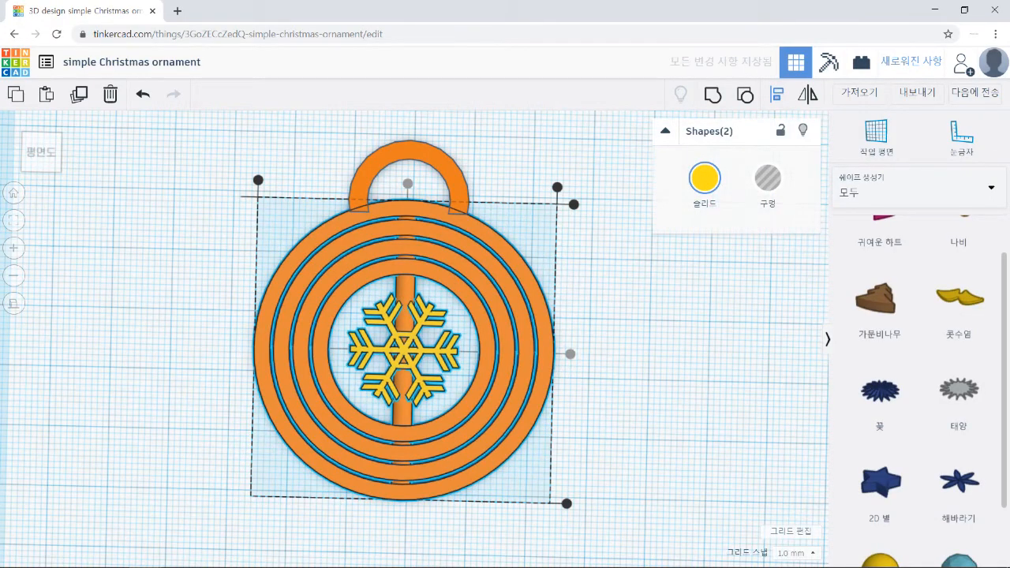
Set the height of the centered snowflake to 5 mm
{"action": "right_click_drag", "start_coordinate": [645, 373], "coordinate": [640, 335]}
{"action": "left_click", "coordinate": [640, 335]}
{"action": "left_click", "coordinate": [417, 365]}
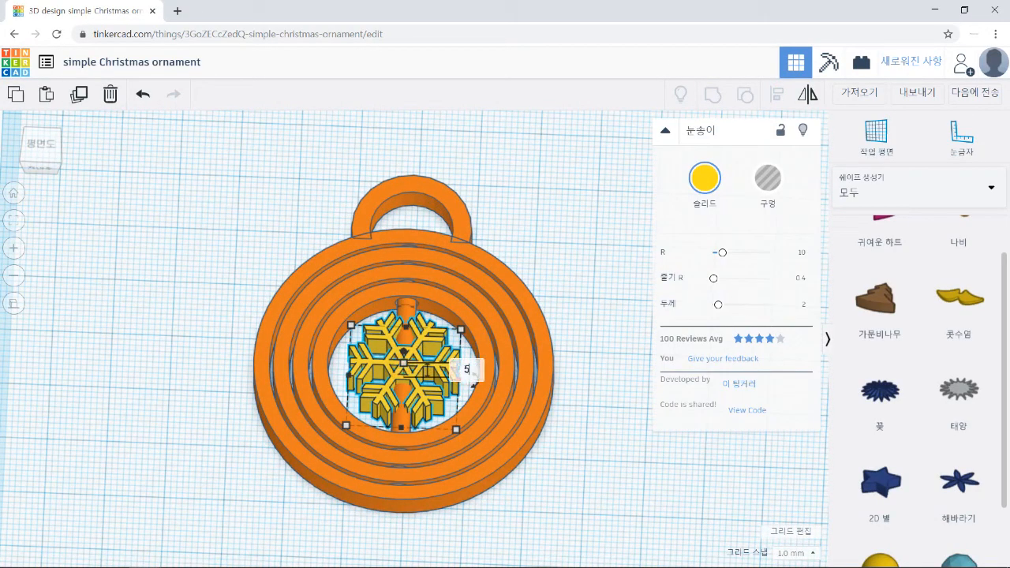
{"action": "key", "text": "Return"}
Try grouping the snowflake with the rings without the hanging loop, and undo that grouping
{"action": "left_click_drag", "start_coordinate": [229, 367], "coordinate": [410, 426]}
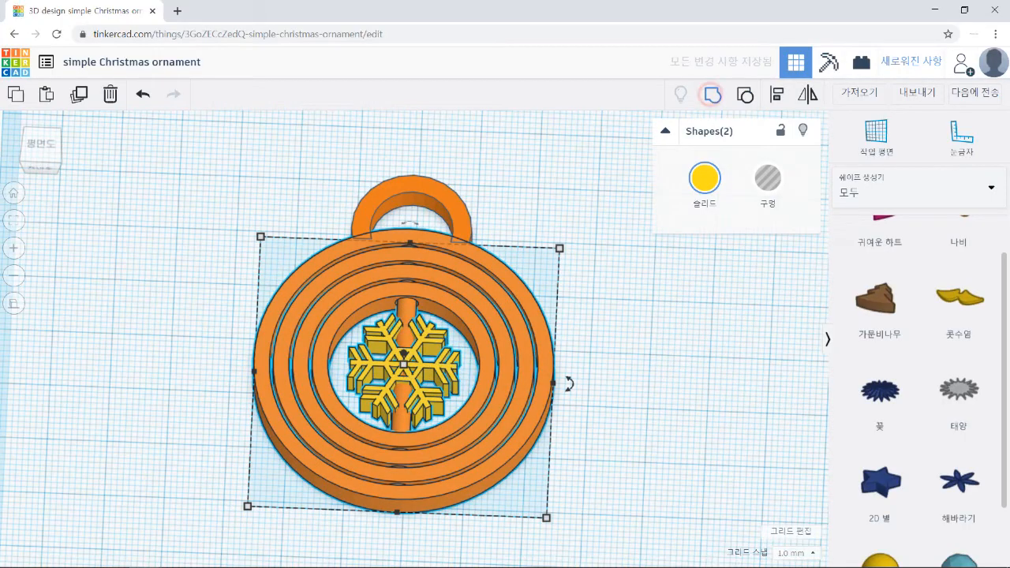
{"action": "left_click", "coordinate": [712, 94]}
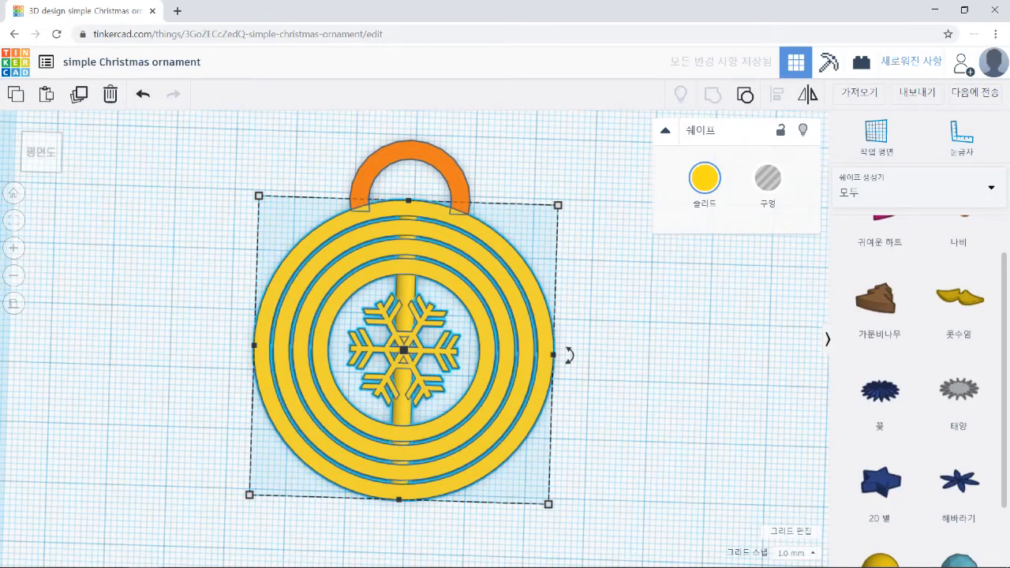
{"action": "key", "text": "ctrl+z"}
Select the rings, snowflake and hanging loop, align their centers left to right, and group them into one ornament
{"action": "right_click_drag", "start_coordinate": [574, 254], "coordinate": [574, 234]}
{"action": "left_click_drag", "start_coordinate": [307, 237], "coordinate": [588, 522]}
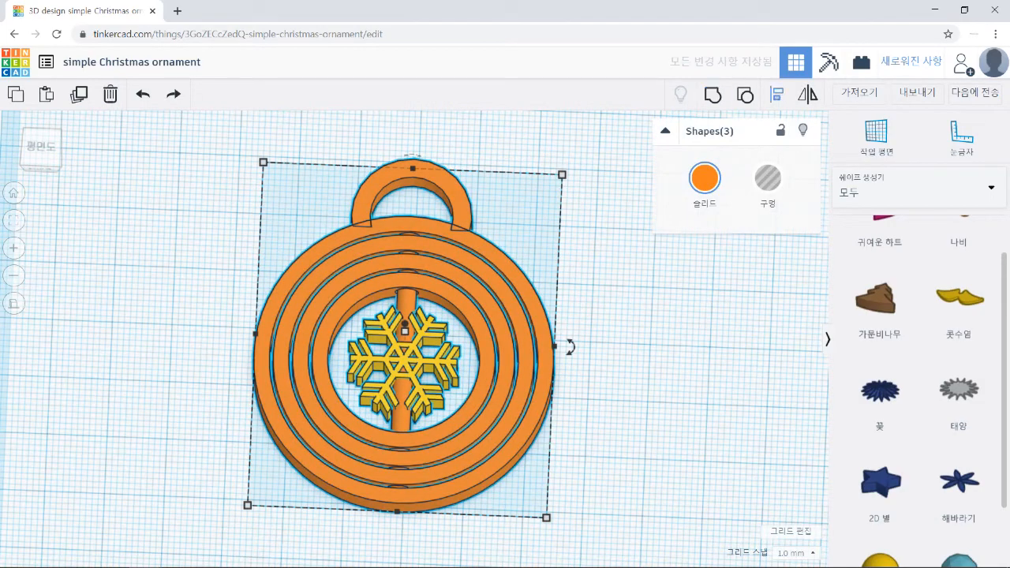
{"action": "left_click", "coordinate": [776, 93]}
{"action": "left_click", "coordinate": [395, 528]}
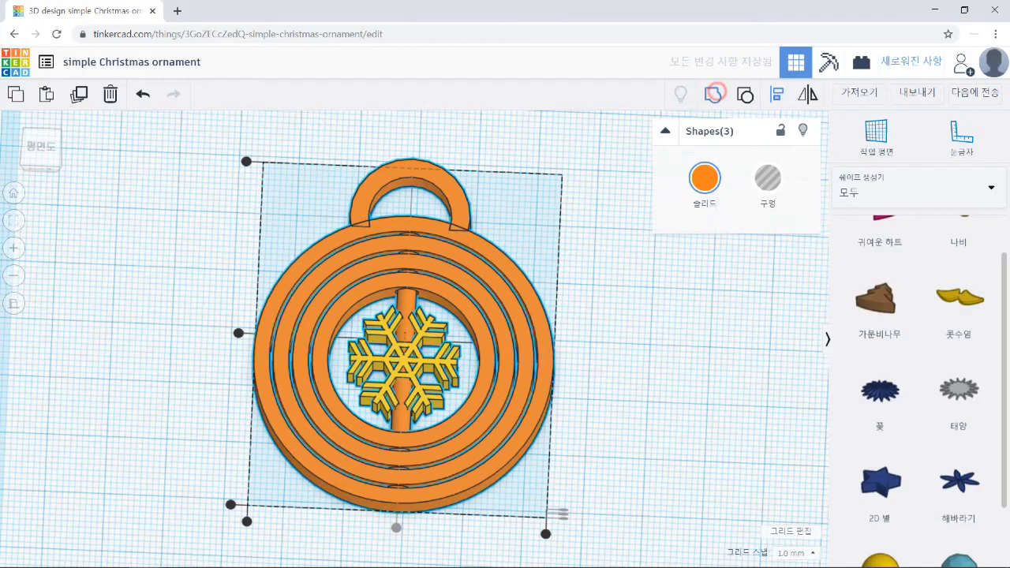
{"action": "left_click", "coordinate": [713, 94]}
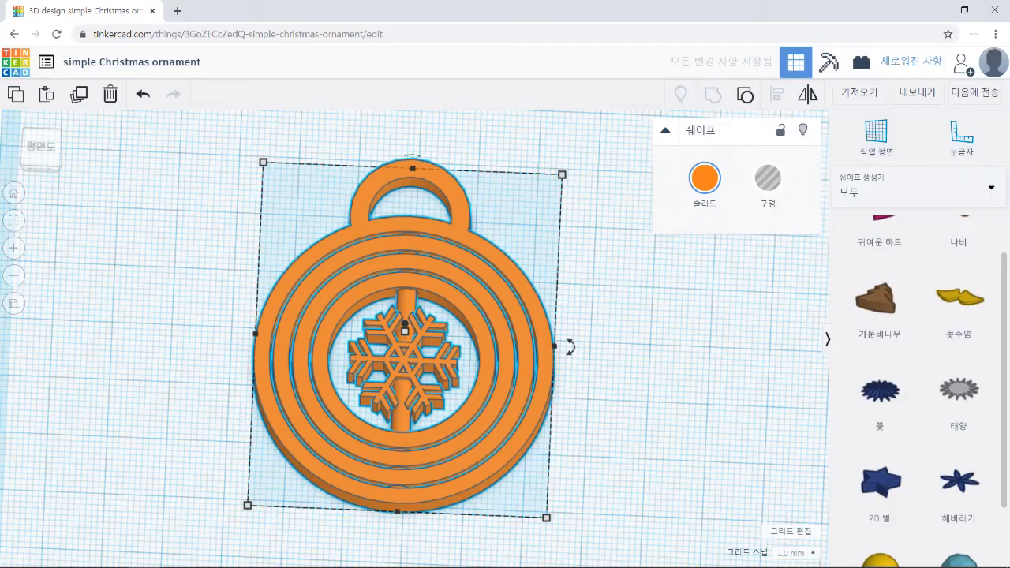
{"action": "left_click", "coordinate": [620, 380]}
{"action": "scroll", "coordinate": [416, 341], "scroll_direction": "down", "scroll_amount": 3}
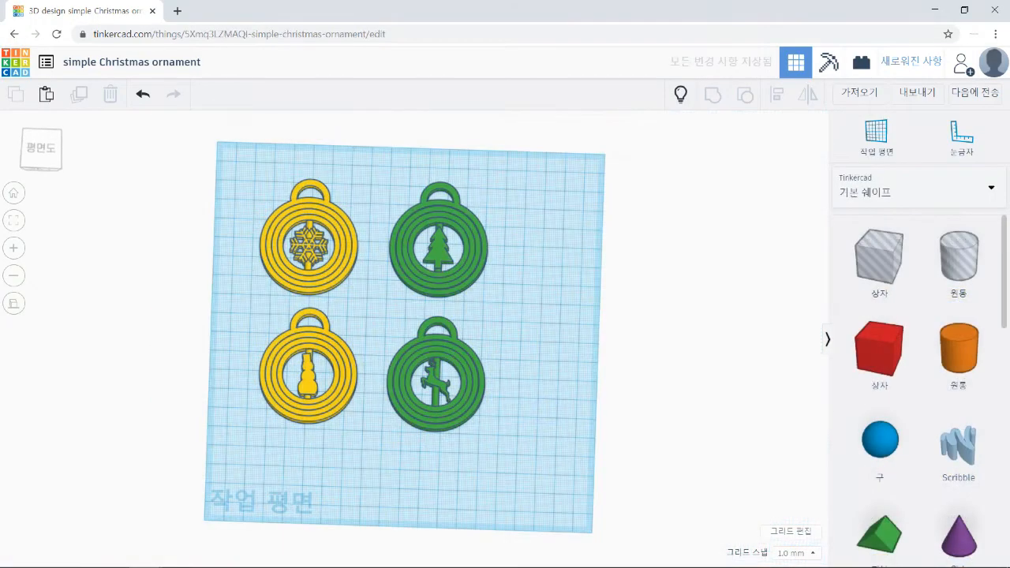
{"action": "scroll", "coordinate": [414, 333], "scroll_direction": "up", "scroll_amount": 4}
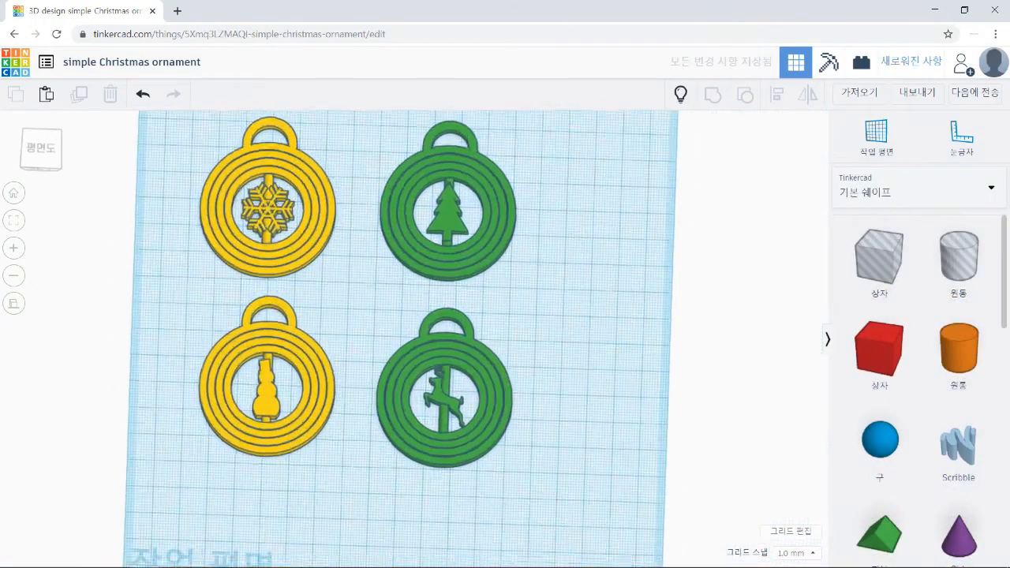
{"action": "middle_click_drag", "start_coordinate": [414, 332], "coordinate": [440, 379]}
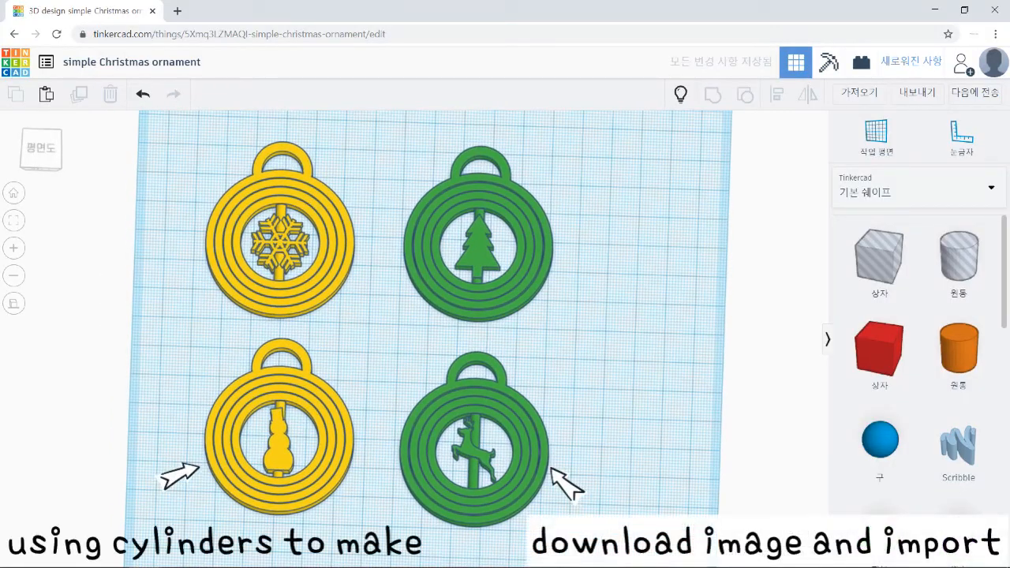